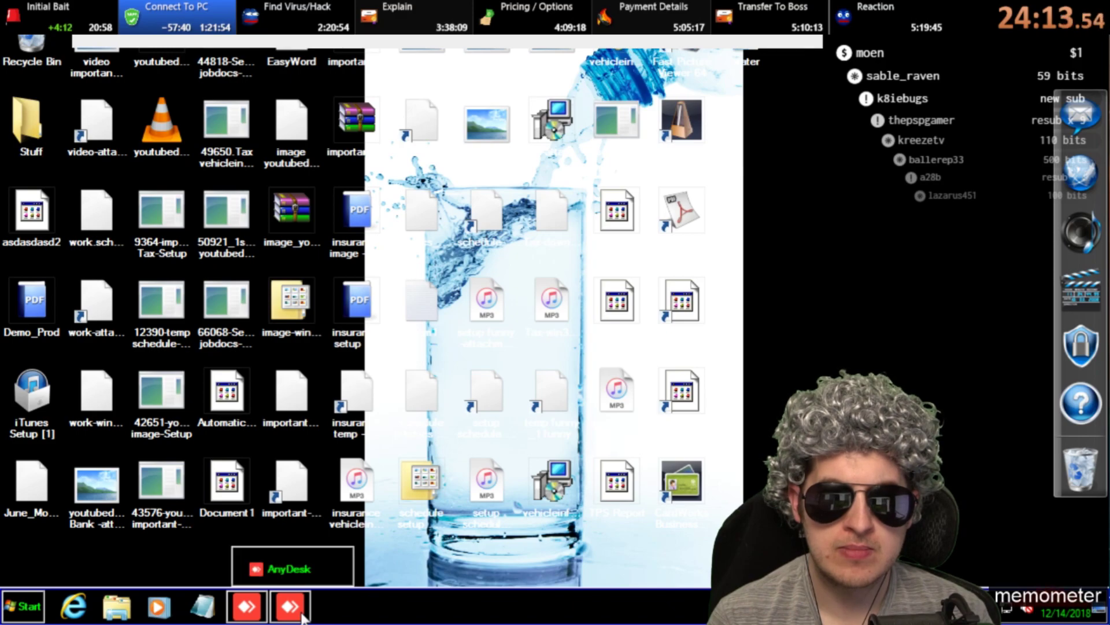
# Step: Bring the remote session window forward and tick the I'm not a robot checkbox
pyautogui.click(287, 567)
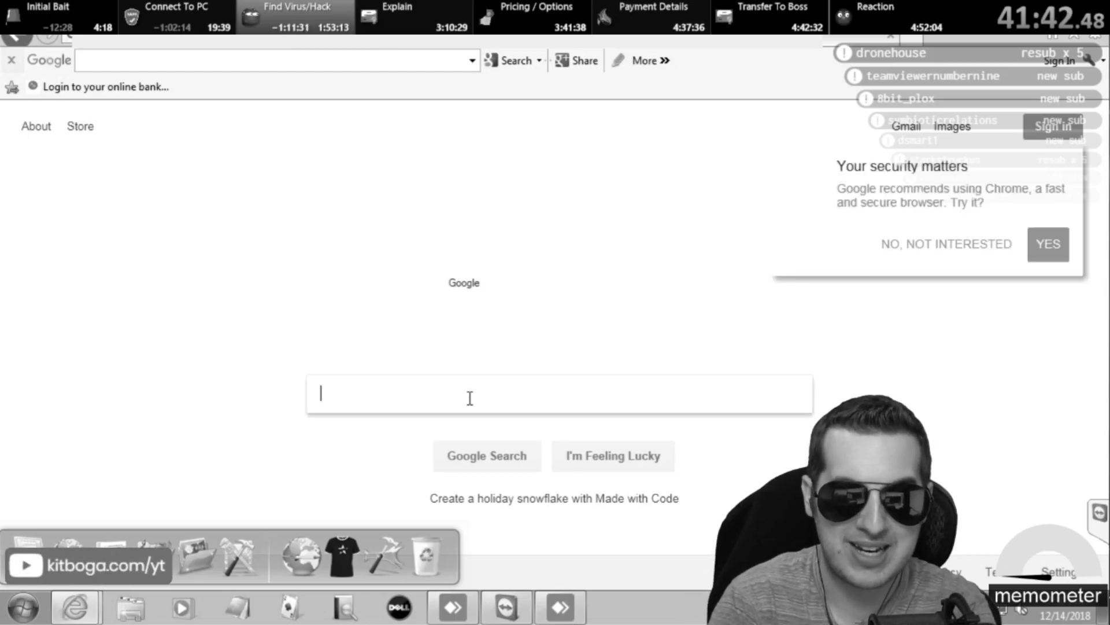
pyautogui.write('d')
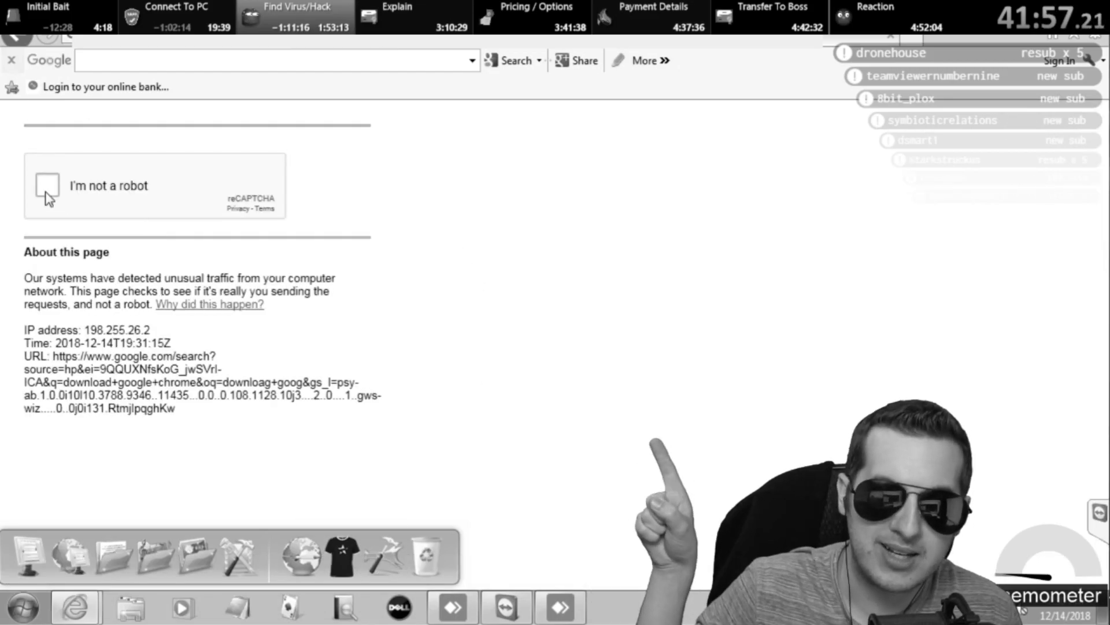
pyautogui.click(45, 195)
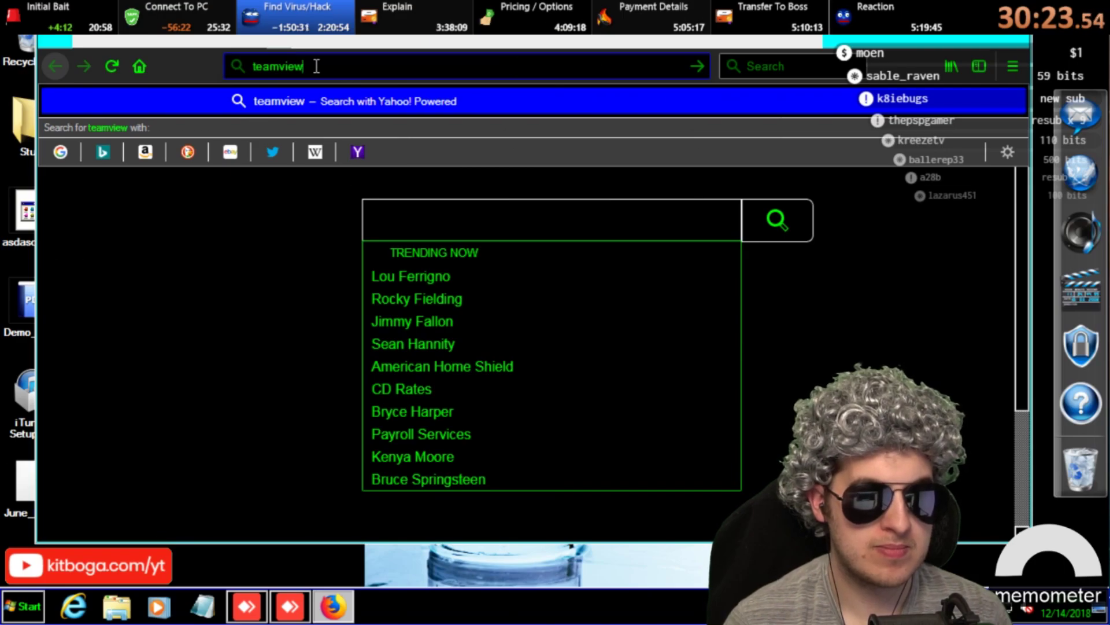
pyautogui.write('we')
pyautogui.write('e')
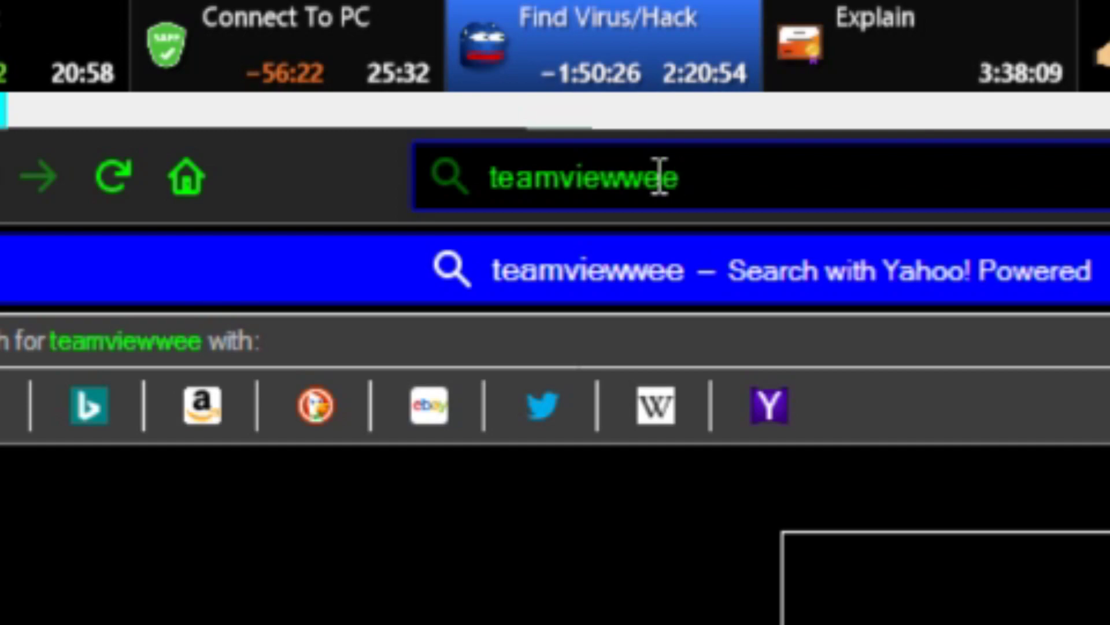
pyautogui.write('e')
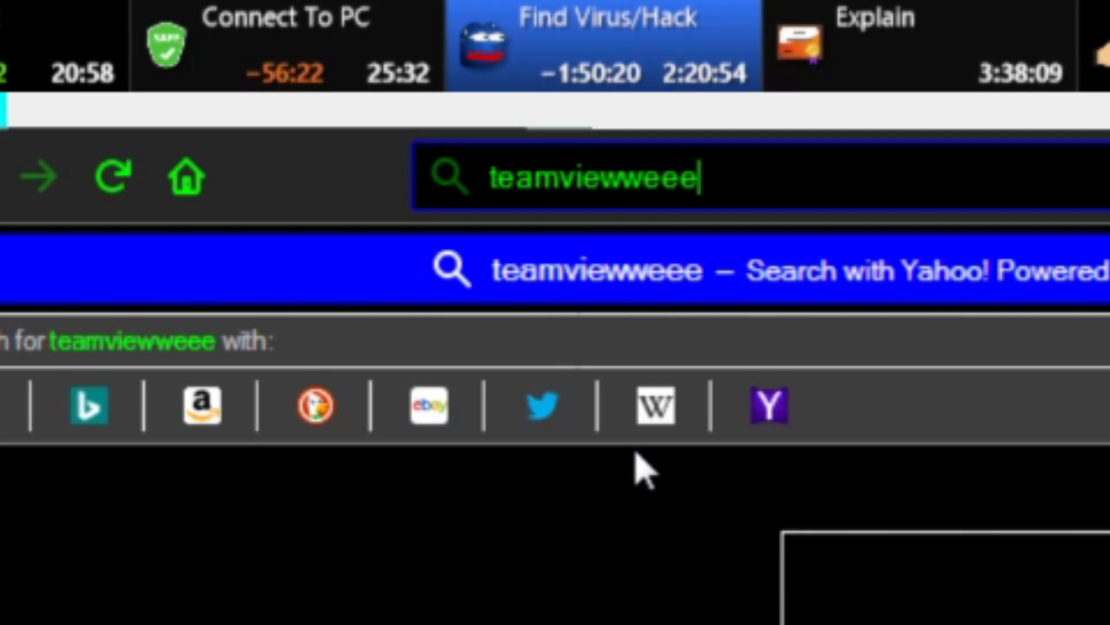
# Step: Erase the misspelled parts of the 'teamviewer 123456789' search in the address bar
pyautogui.press('BackSpace')
pyautogui.press('BackSpace')
pyautogui.press('BackSpace')
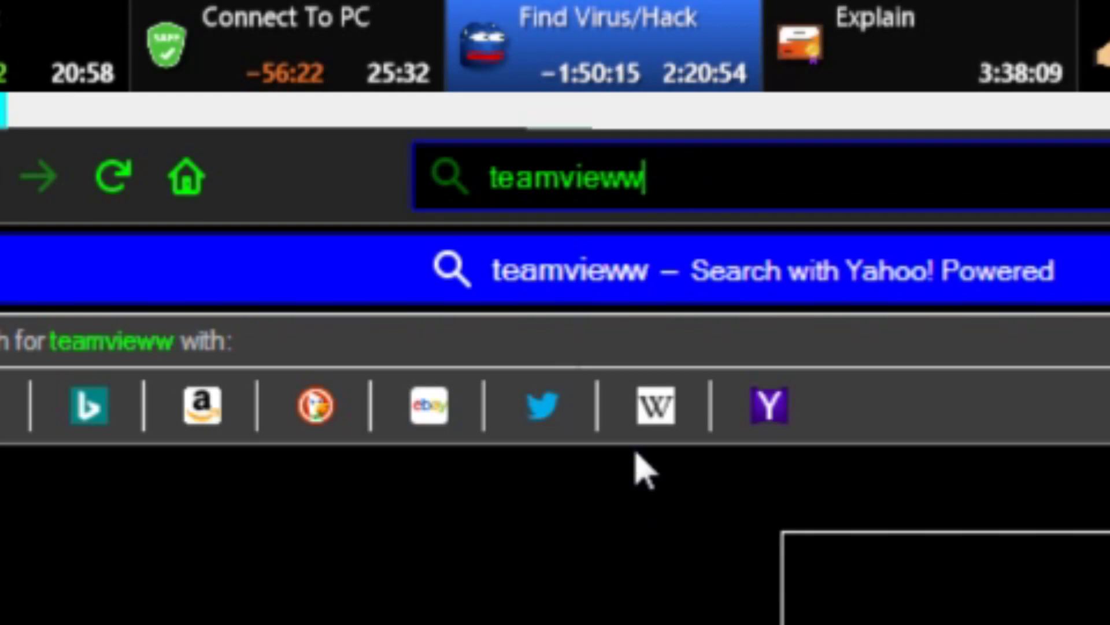
pyautogui.press('BackSpace')
pyautogui.press('BackSpace')
pyautogui.press('BackSpace')
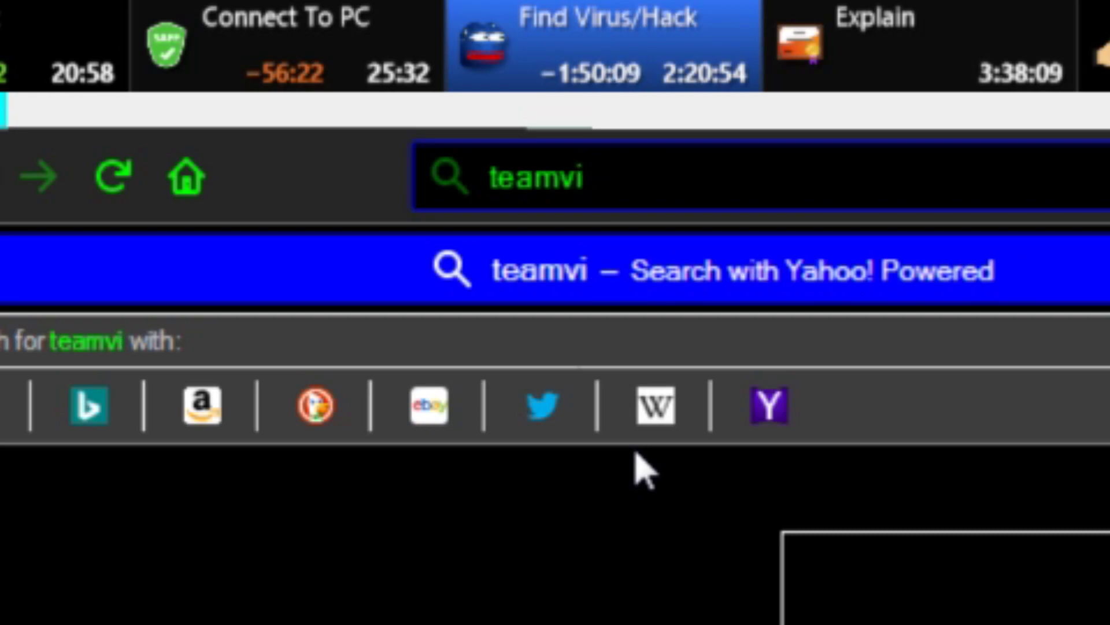
pyautogui.write('wer')
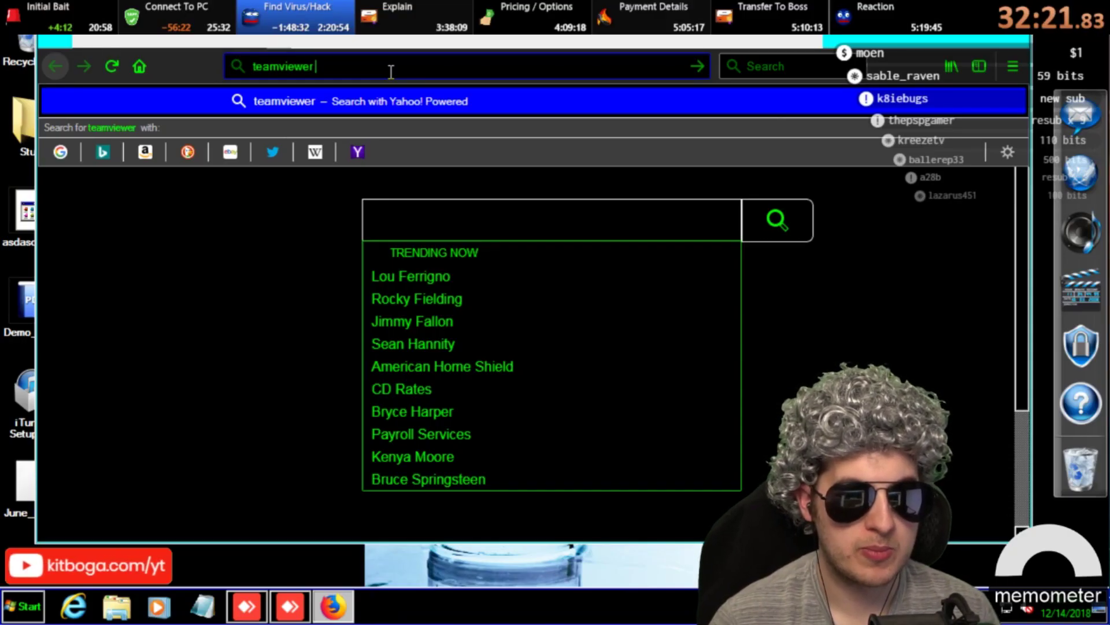
pyautogui.write('numbert')
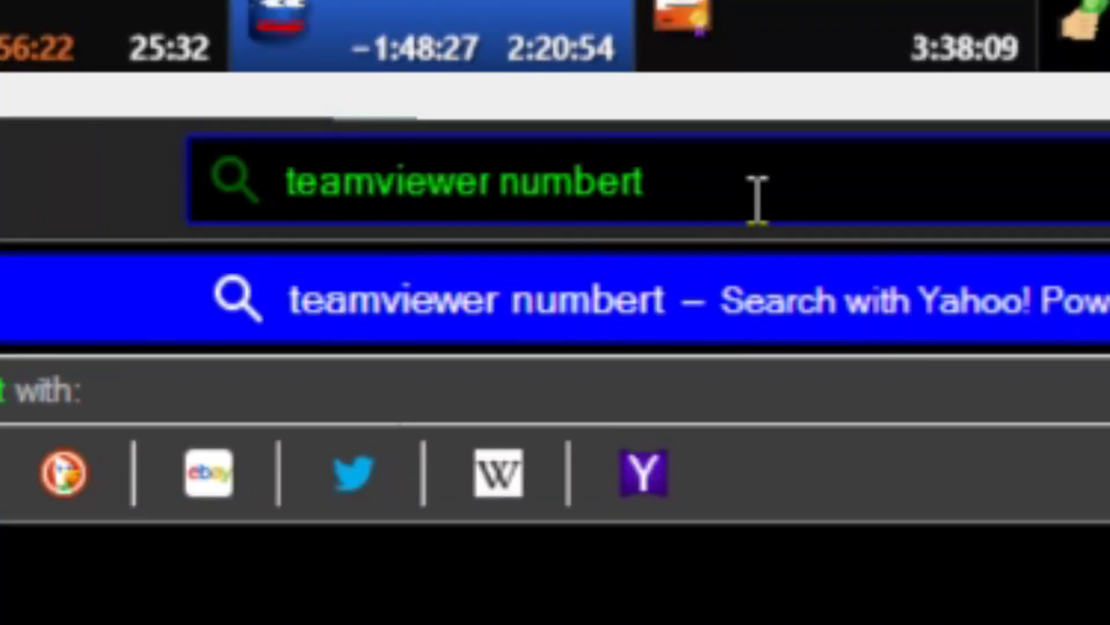
pyautogui.press('BackSpace')
pyautogui.write('ni')
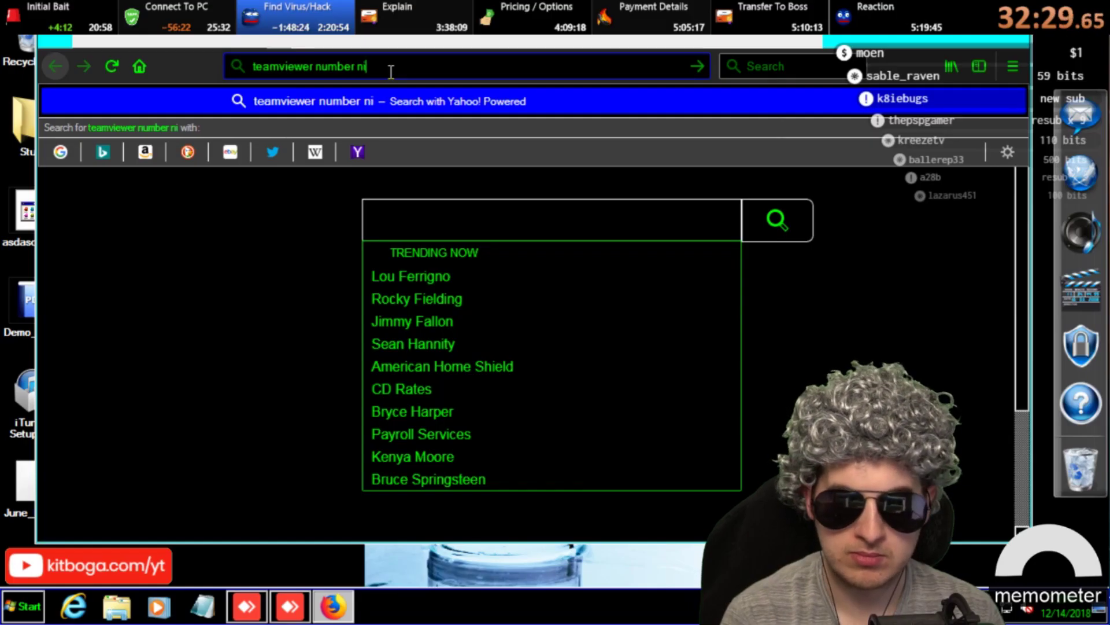
pyautogui.write('ne')
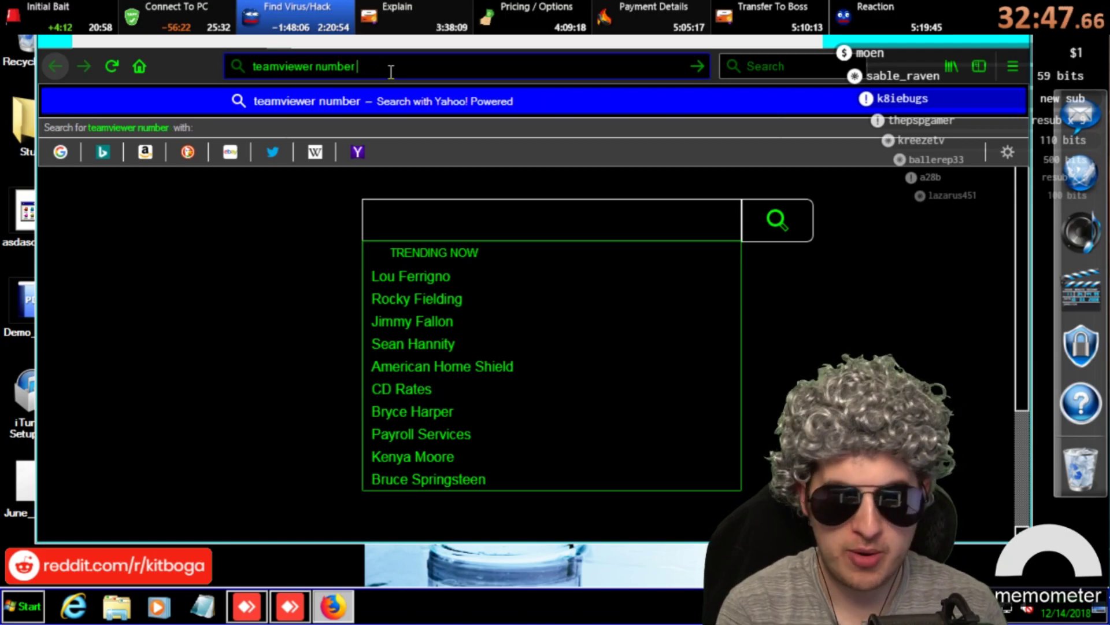
pyautogui.write('beu')
pyautogui.press('BackSpace')
pyautogui.press('BackSpace')
pyautogui.press('BackSpace')
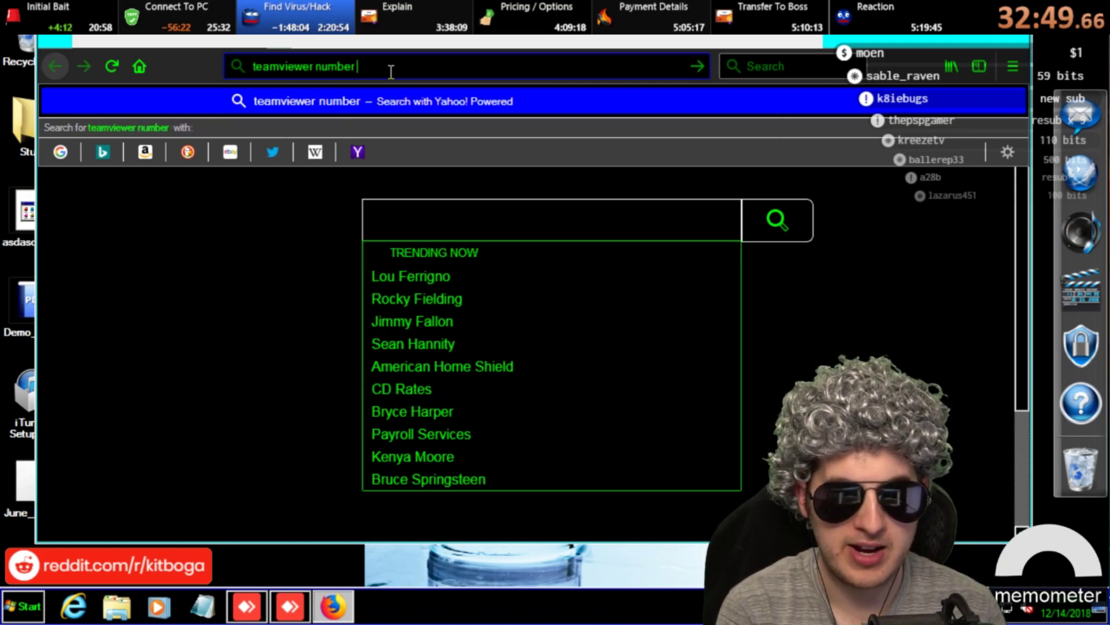
pyautogui.write('nein')
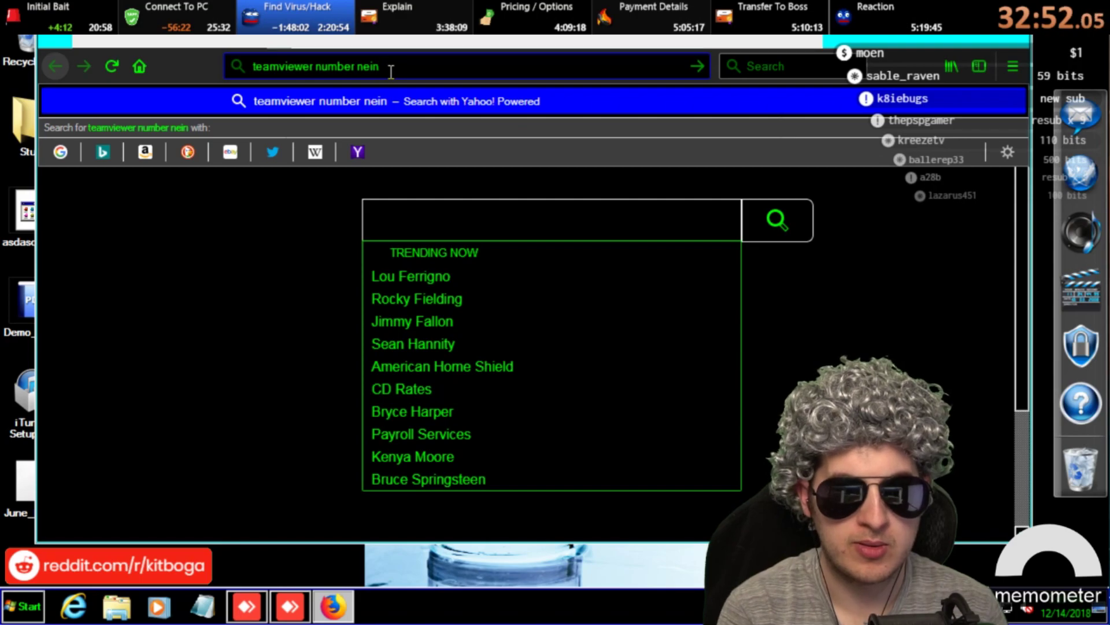
pyautogui.write('ie')
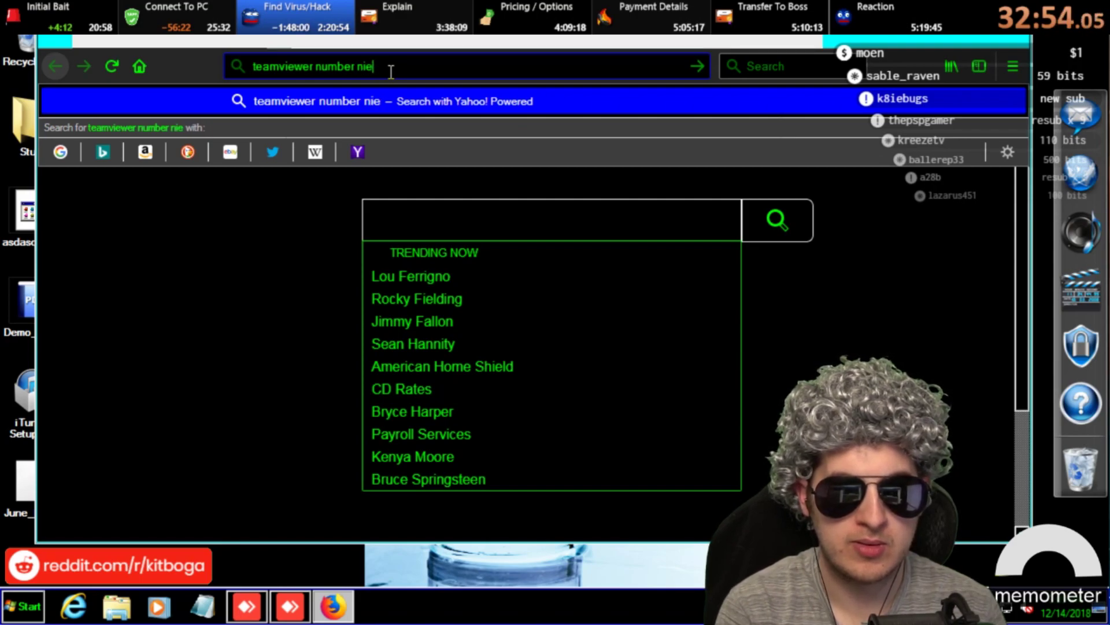
pyautogui.press('BackSpace')
pyautogui.press('BackSpace')
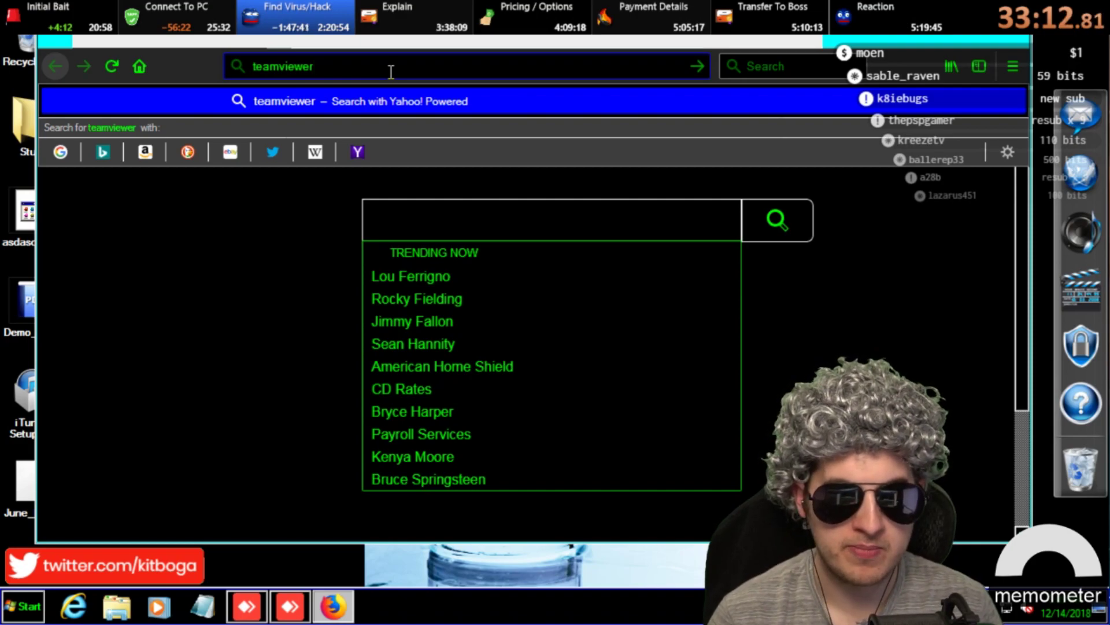
pyautogui.write('1')
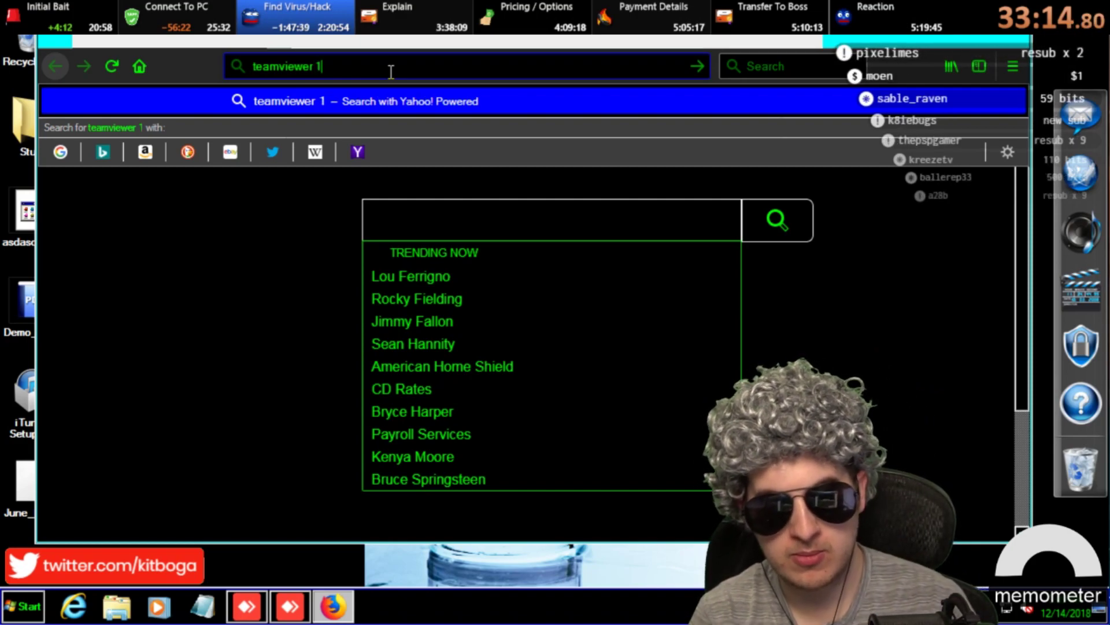
pyautogui.write('23456789')
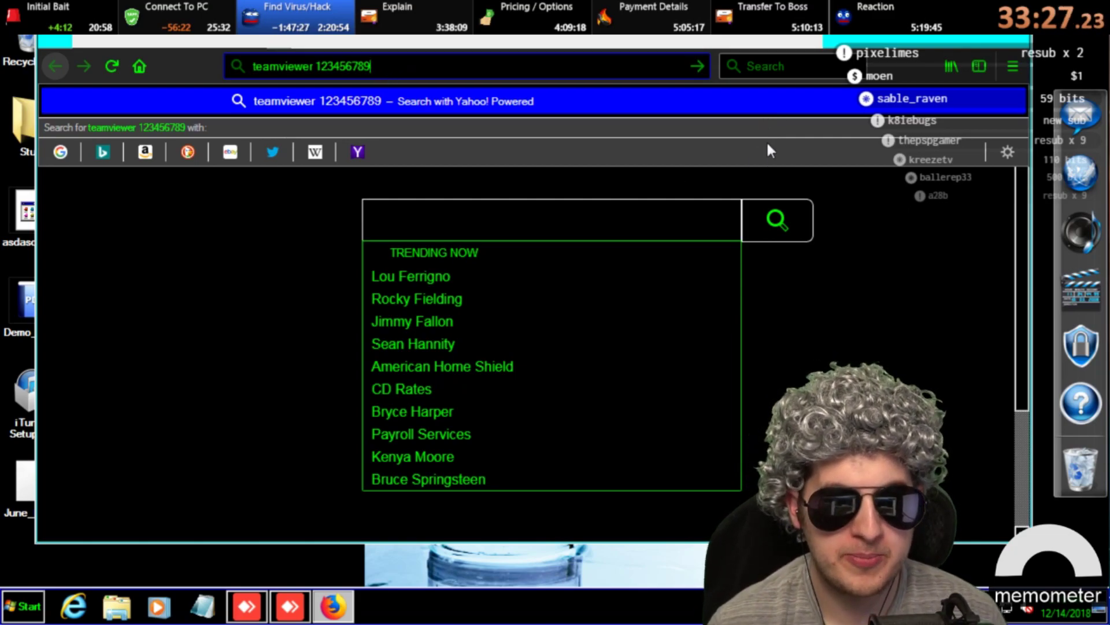
# Step: Close the browser, then select the whole Yahoo address in the reopened Firefox
pyautogui.hotkey('alt', 'F4')
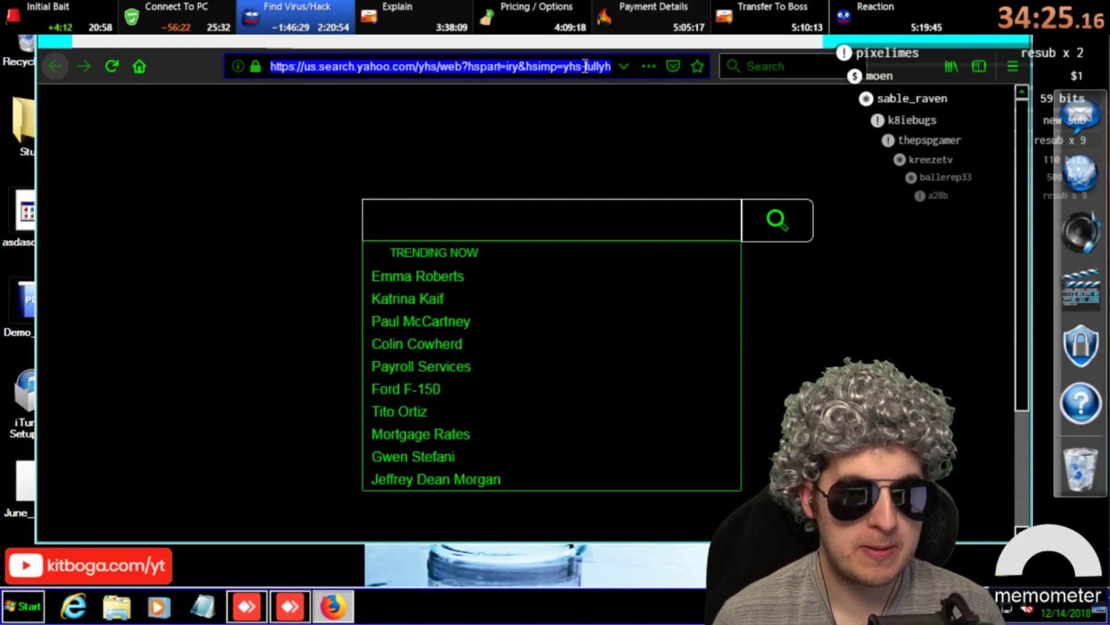
pyautogui.click(586, 66)
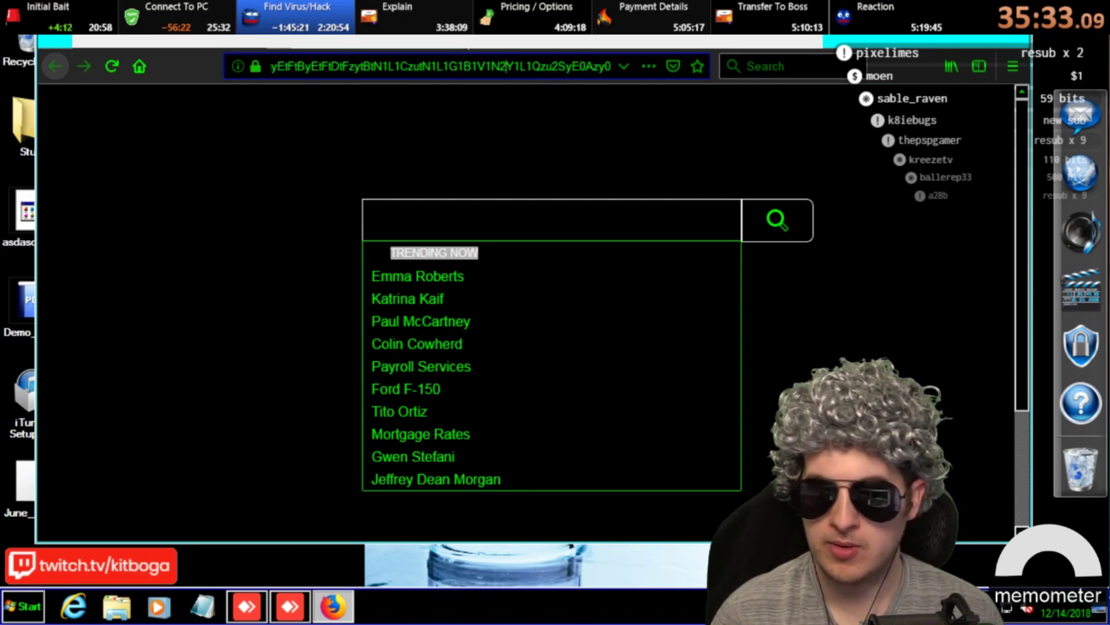
# Step: Delete the end of the Yahoo address and clear its long garbage tail
pyautogui.press('BackSpace')
pyautogui.press('BackSpace')
pyautogui.press('BackSpace')
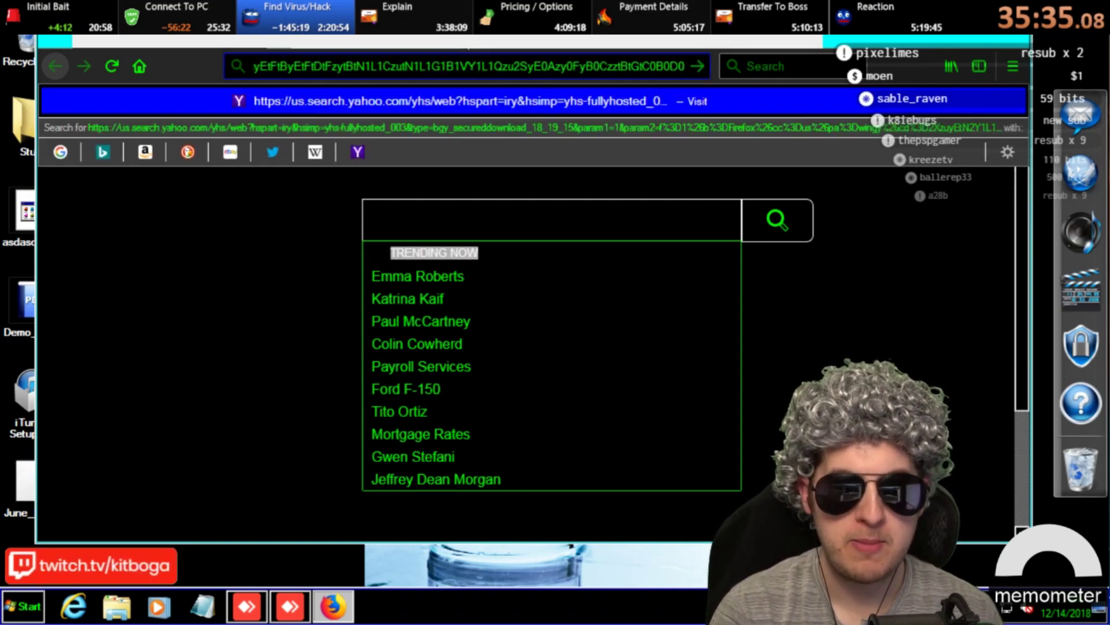
pyautogui.press('BackSpace')
pyautogui.press('BackSpace')
pyautogui.press('BackSpace')
pyautogui.press('BackSpace')
pyautogui.press('BackSpace')
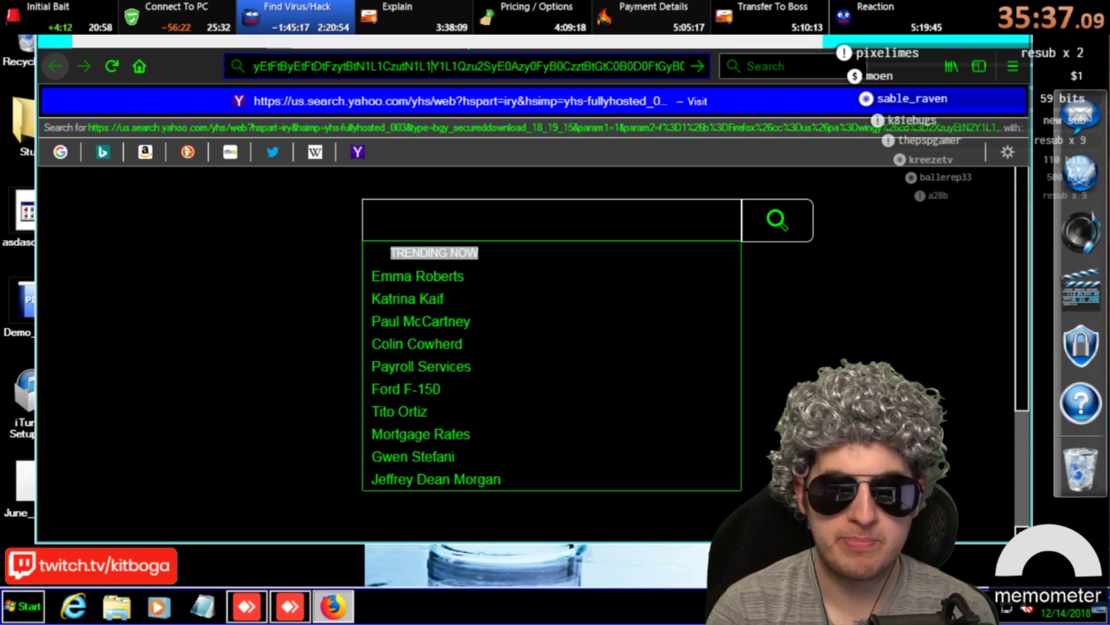
pyautogui.press('BackSpace')
pyautogui.press('BackSpace')
pyautogui.press('BackSpace')
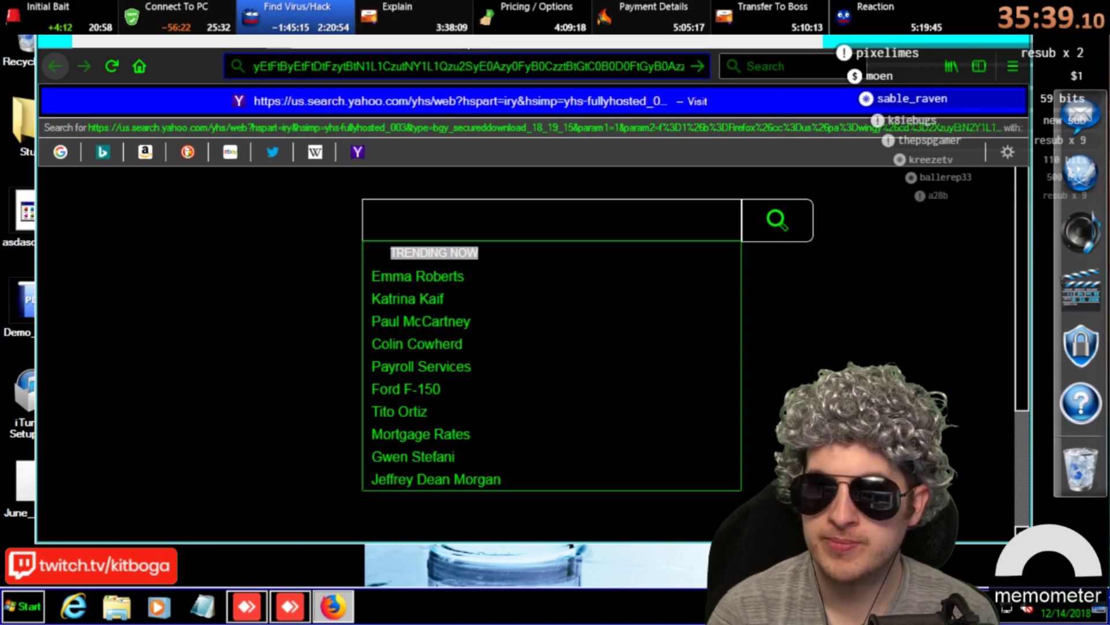
pyautogui.press('BackSpace')
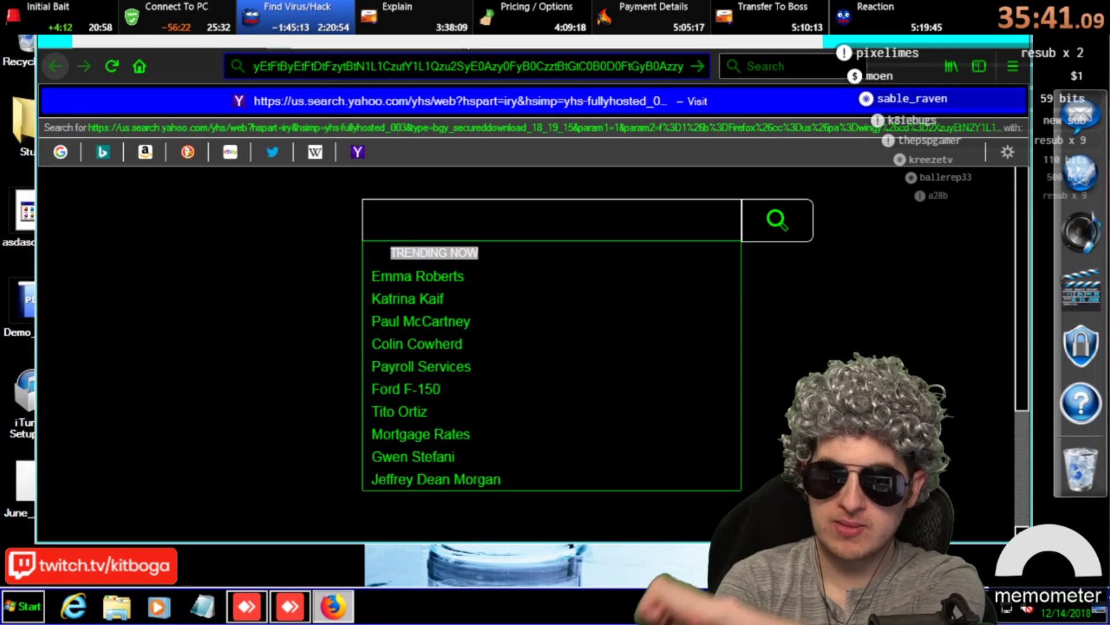
pyautogui.press('BackSpace')
pyautogui.press('BackSpace')
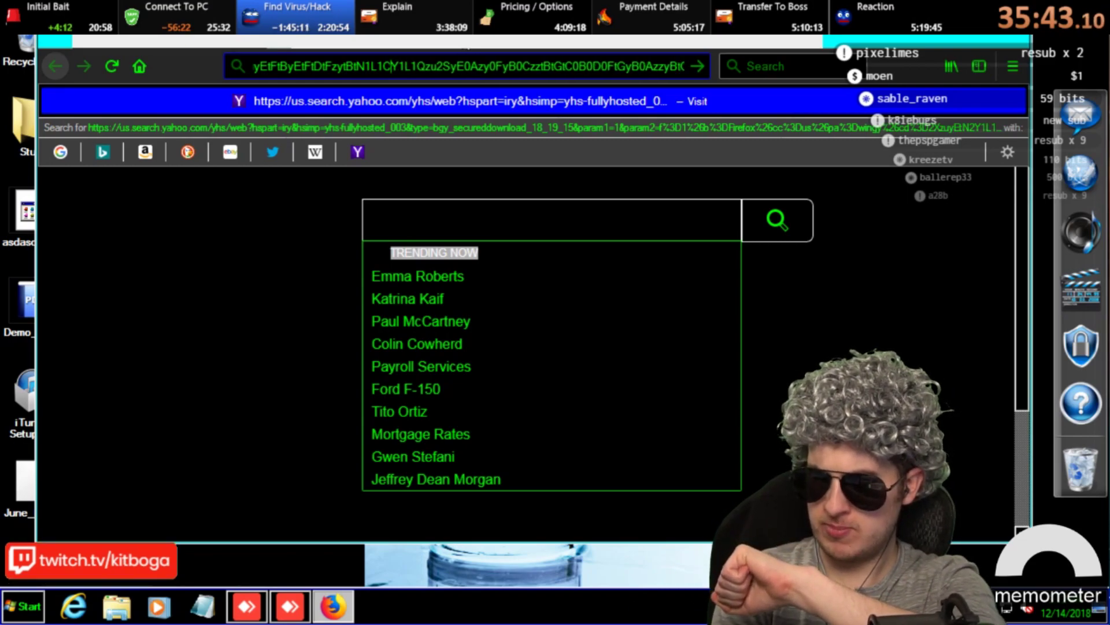
pyautogui.press('BackSpace')
pyautogui.press('BackSpace')
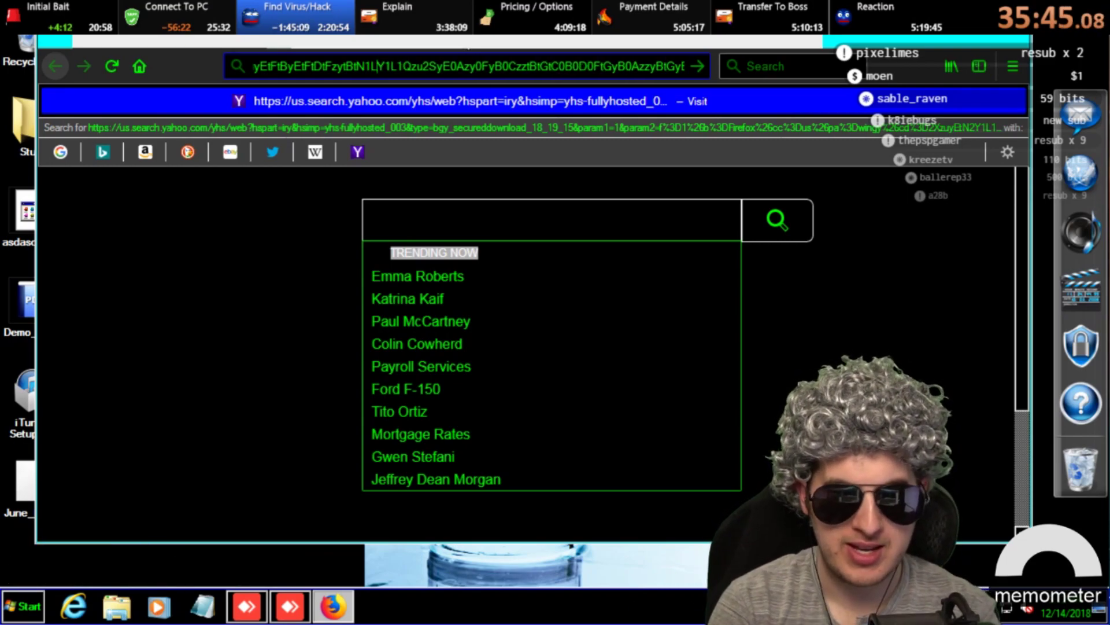
pyautogui.press('BackSpace')
pyautogui.press('BackSpace')
pyautogui.press('BackSpace')
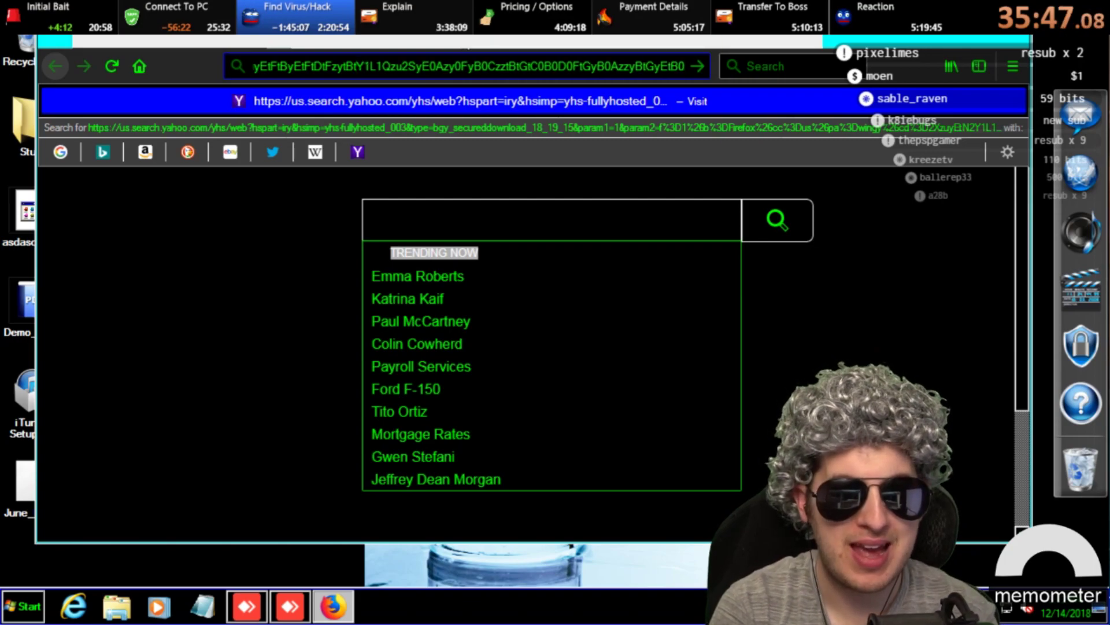
pyautogui.press('BackSpace')
pyautogui.hotkey('ctrl', 'BackSpace')
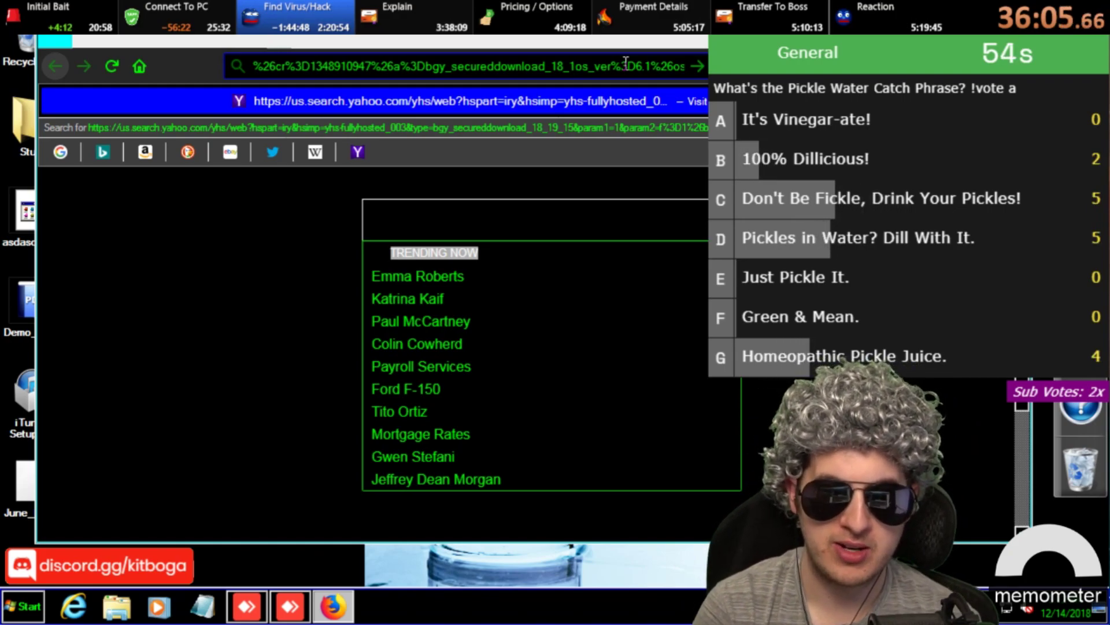
# Step: Remove the remaining stray characters from the web address
pyautogui.press('BackSpace')
pyautogui.press('BackSpace')
pyautogui.press('BackSpace')
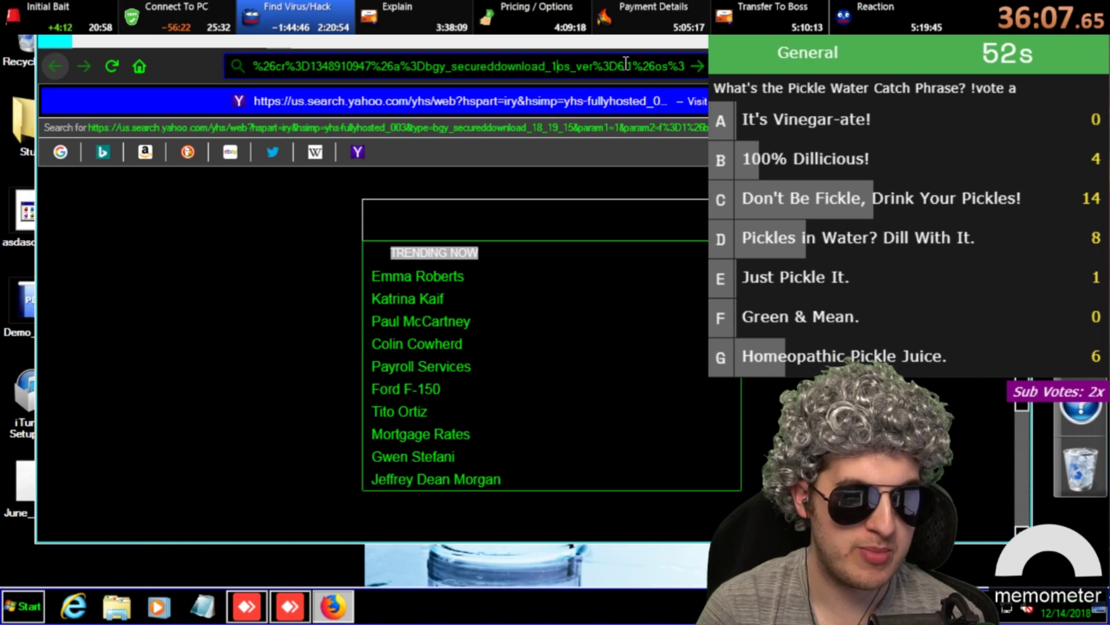
pyautogui.press('BackSpace')
pyautogui.press('BackSpace')
pyautogui.press('BackSpace')
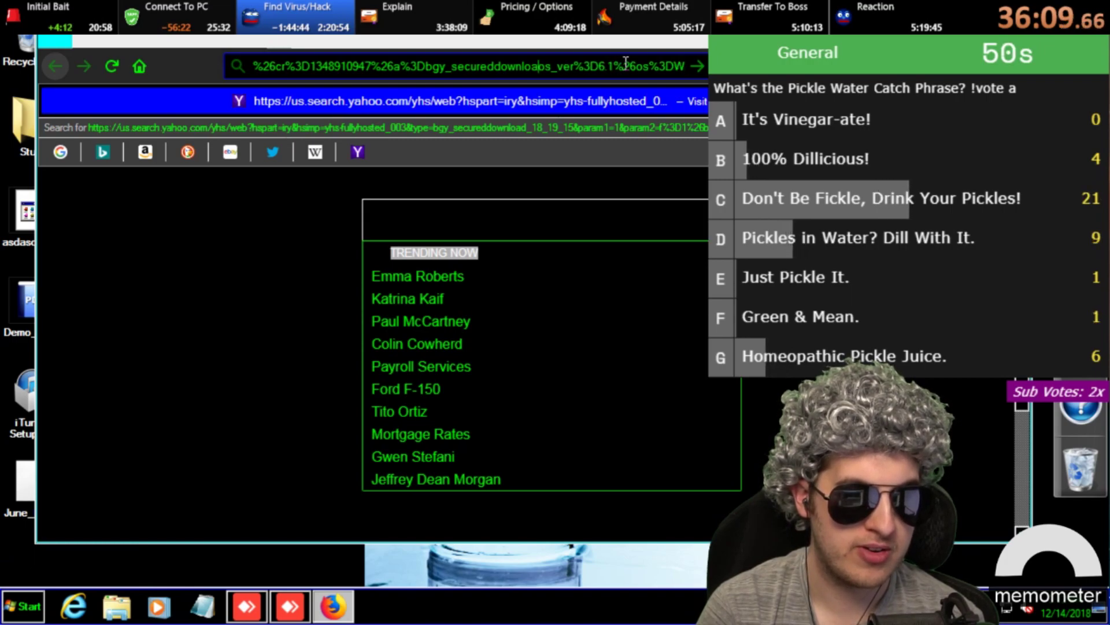
pyautogui.press('BackSpace')
pyautogui.press('BackSpace')
pyautogui.press('BackSpace')
pyautogui.press('BackSpace')
pyautogui.press('BackSpace')
pyautogui.press('BackSpace')
pyautogui.press('BackSpace')
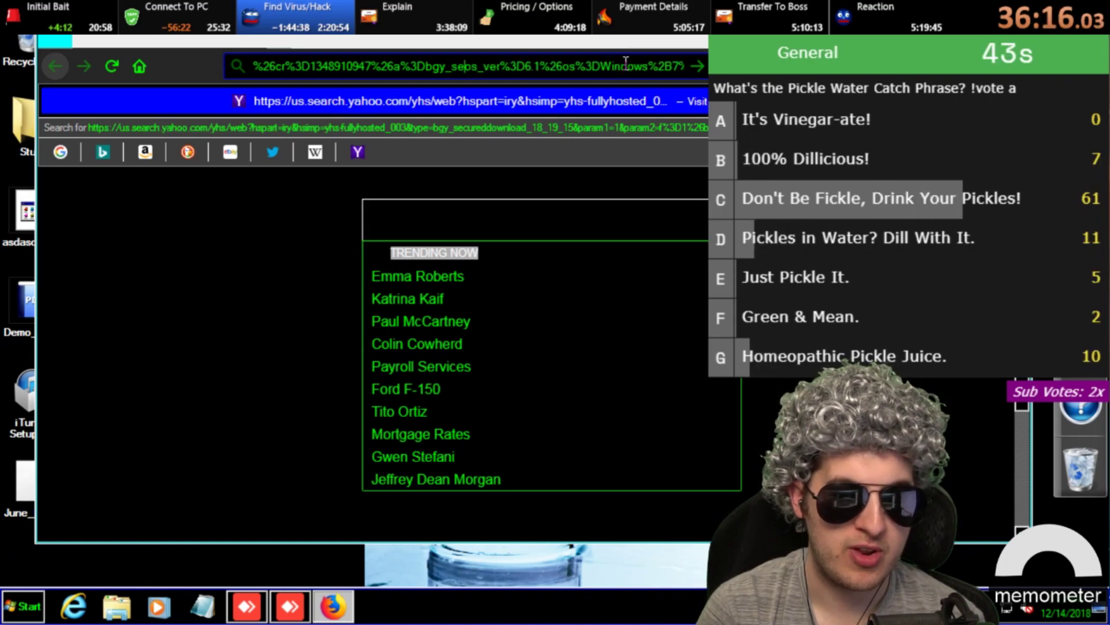
pyautogui.press('BackSpace')
pyautogui.press('BackSpace')
pyautogui.press('BackSpace')
pyautogui.press('BackSpace')
pyautogui.press('BackSpace')
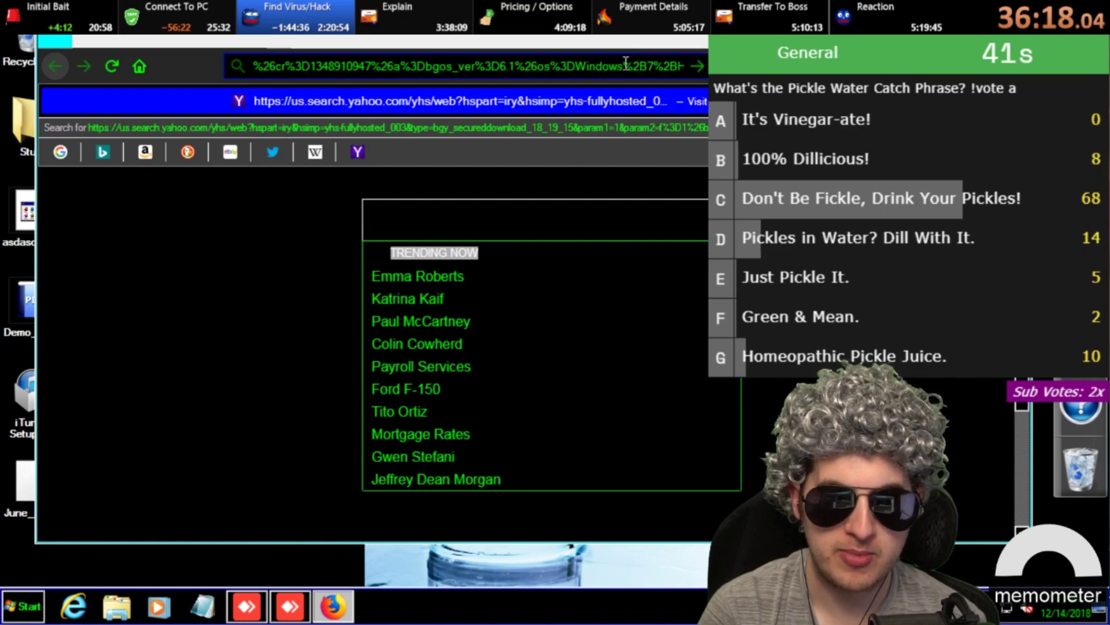
pyautogui.press('BackSpace')
pyautogui.press('BackSpace')
pyautogui.press('BackSpace')
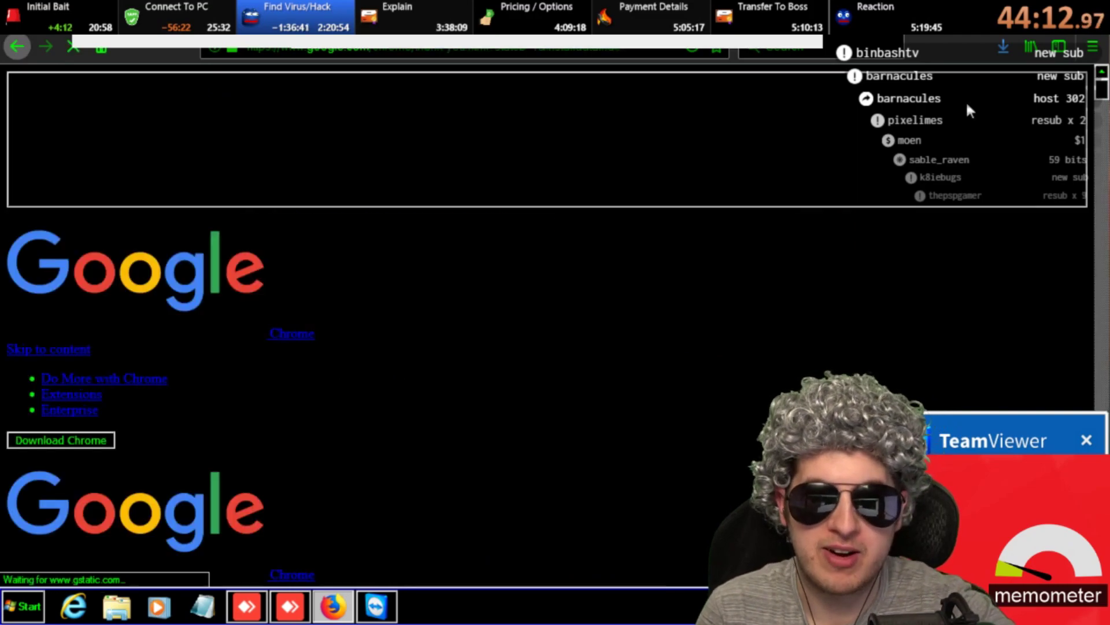
# Step: Show Firefox's recent downloads list containing ChromeSetup(1).exe
pyautogui.click(999, 46)
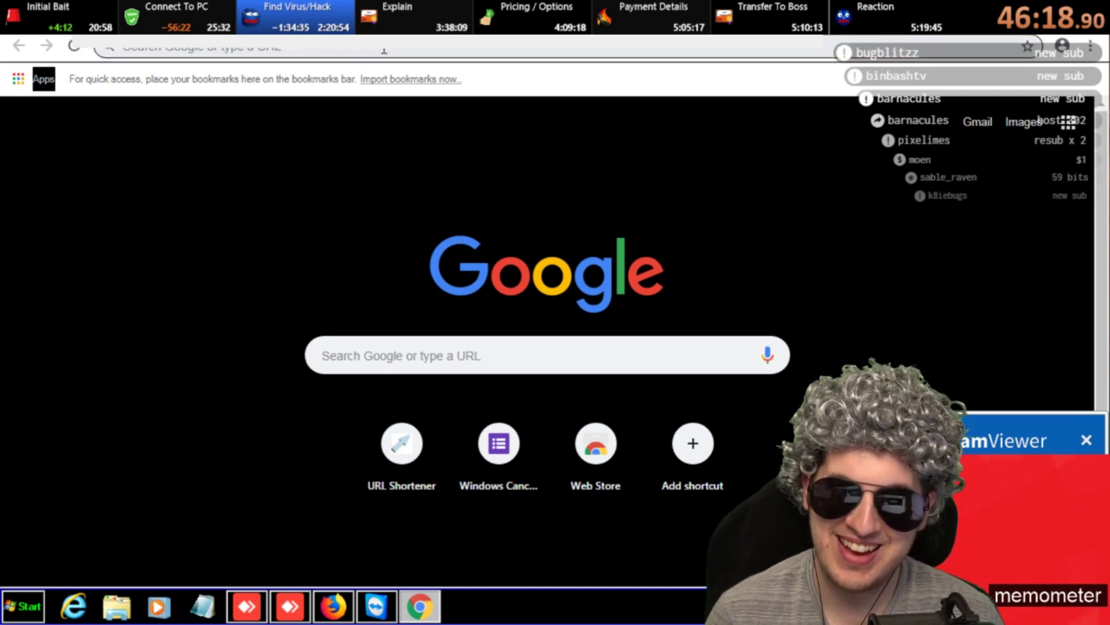
pyautogui.write('gg')
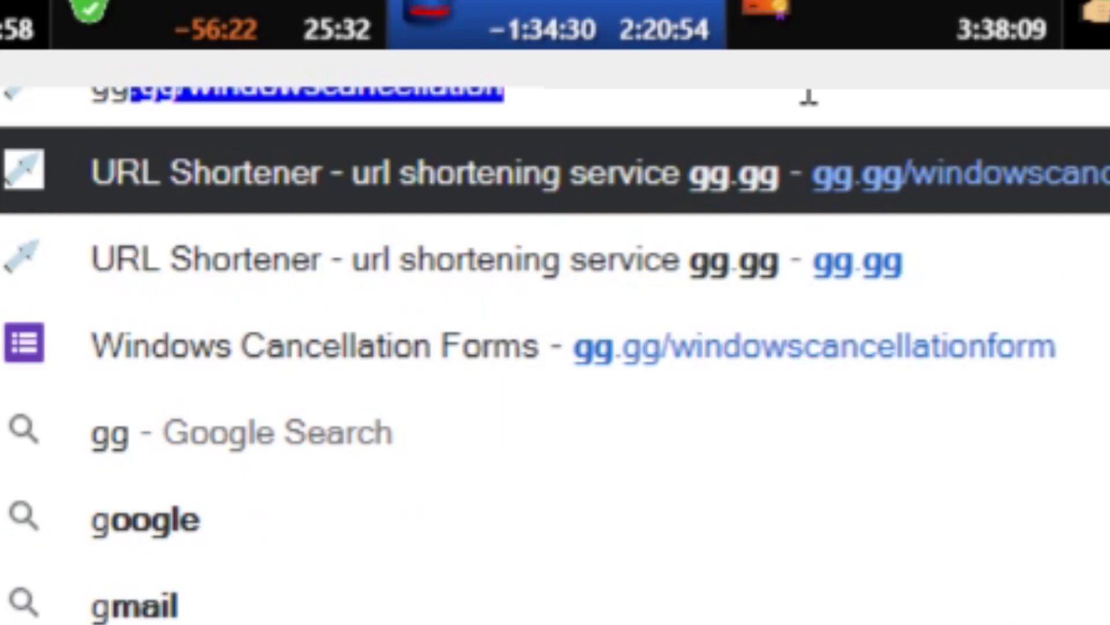
pyautogui.write('.')
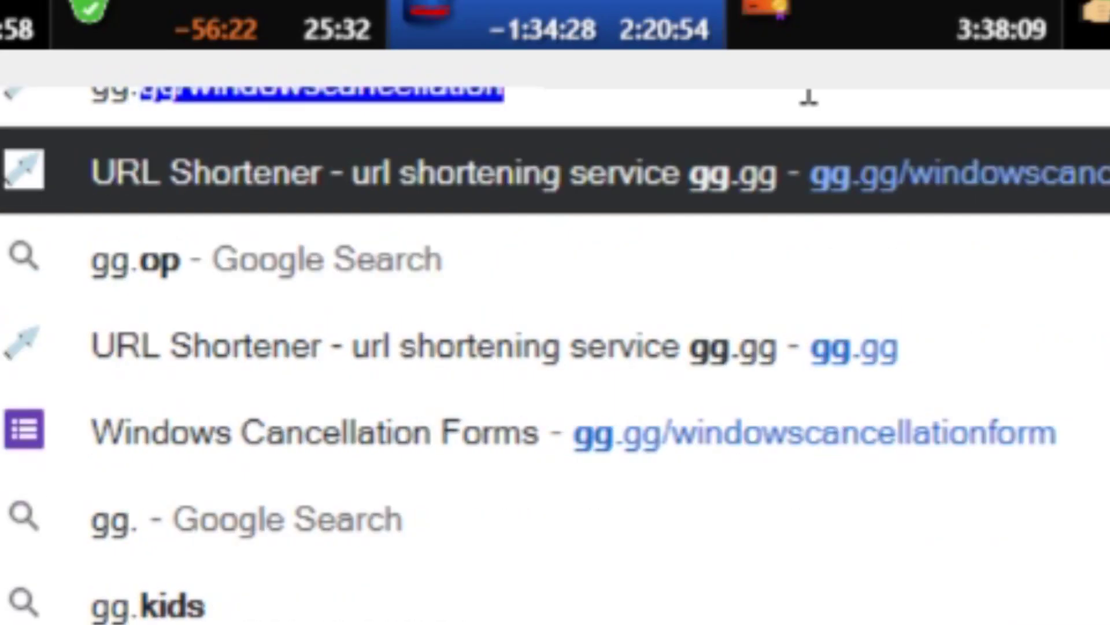
pyautogui.write('gg')
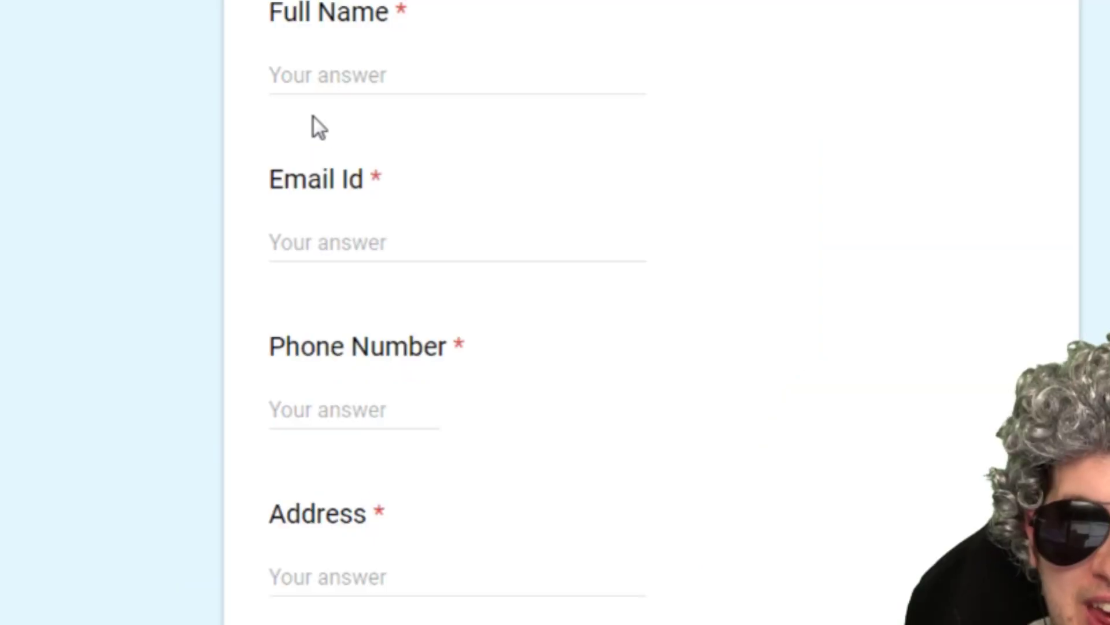
pyautogui.click(328, 198)
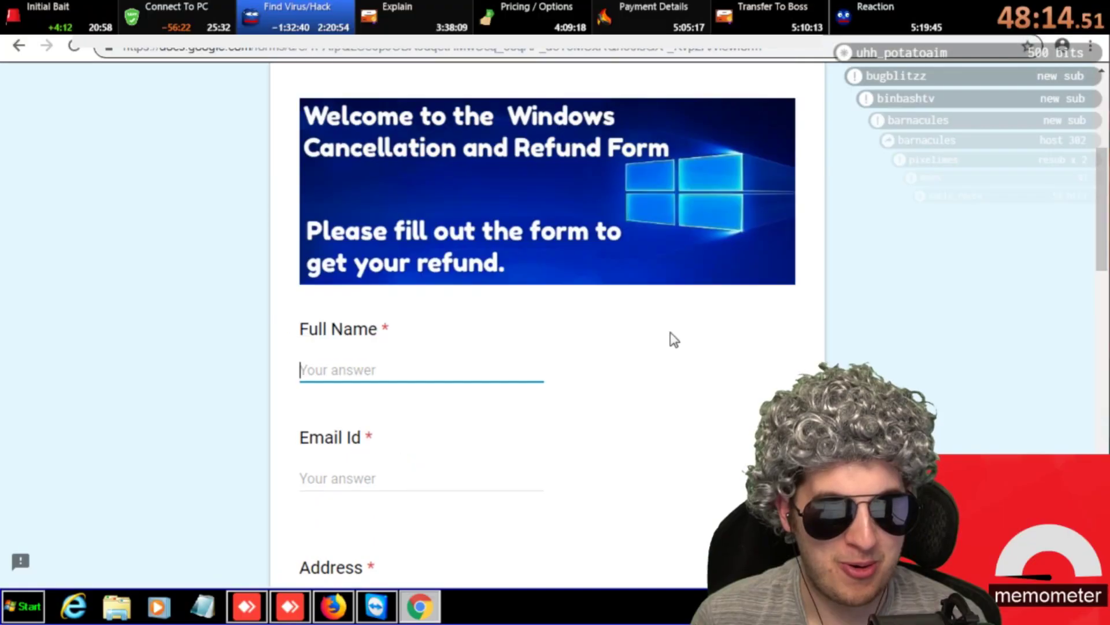
pyautogui.scroll(2, 672, 334)
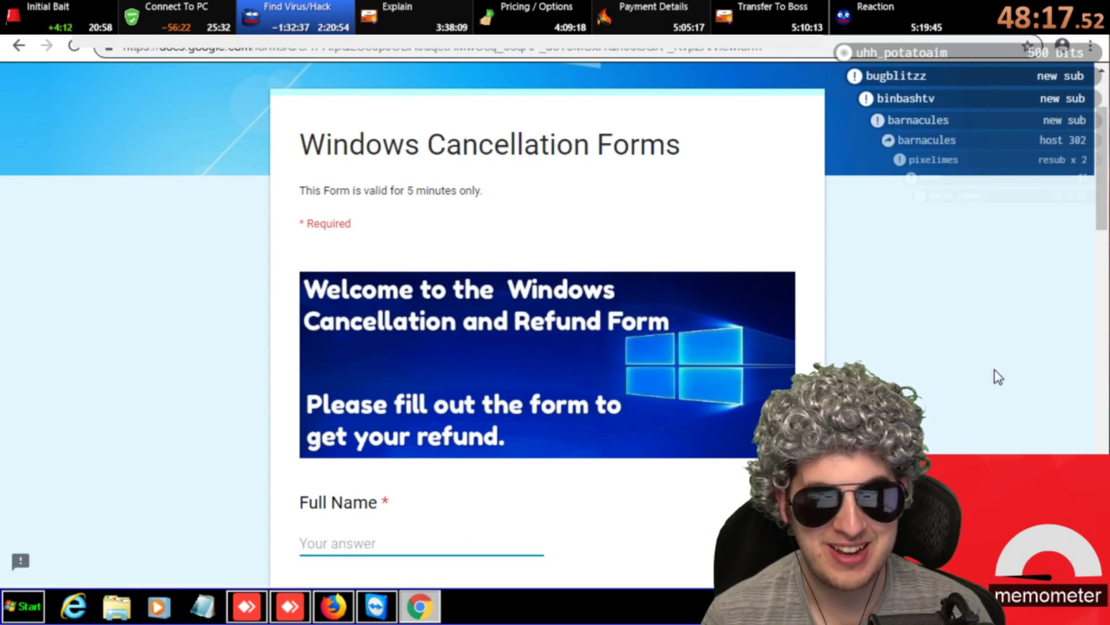
pyautogui.scroll(-2, 997, 376)
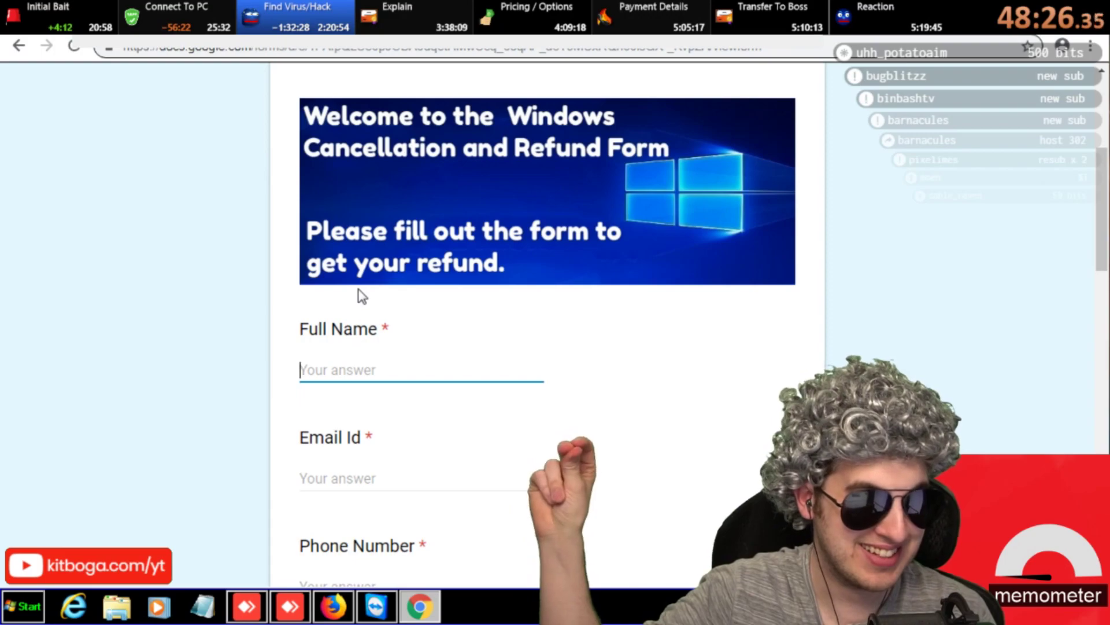
pyautogui.click(342, 368)
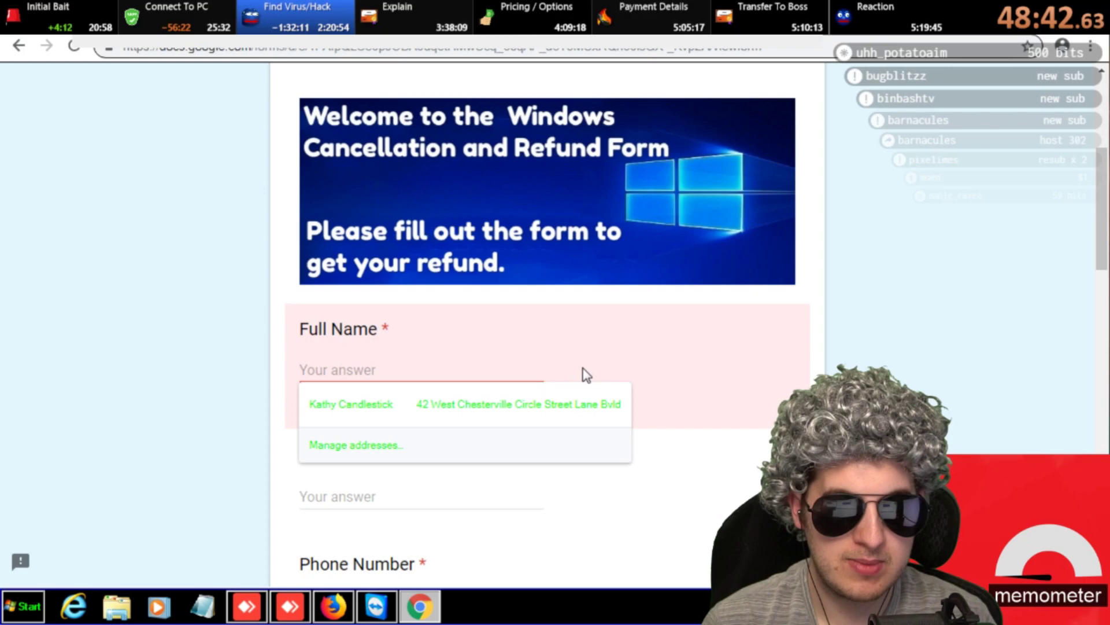
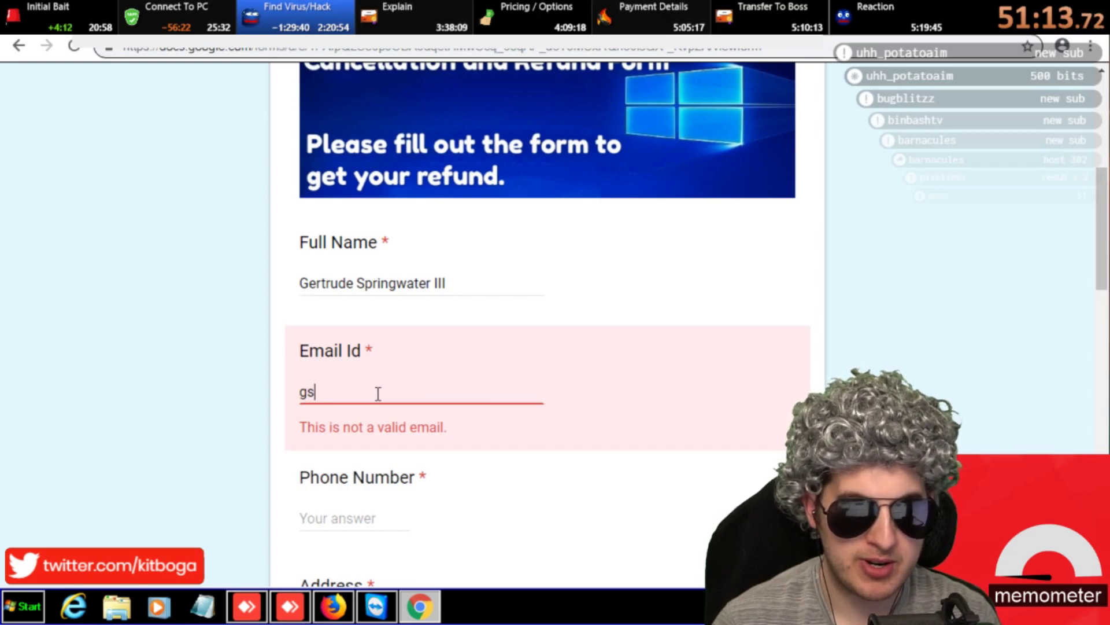
# Step: Clear the invalid 'nun' entry from the Email Id answer
pyautogui.press('BackSpace')
pyautogui.press('BackSpace')
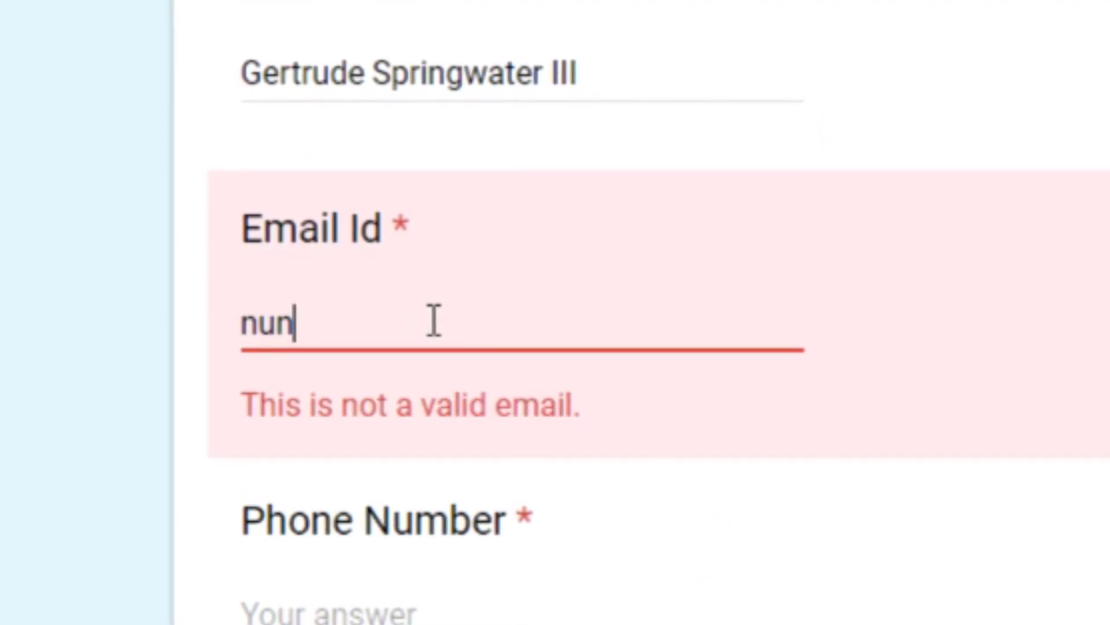
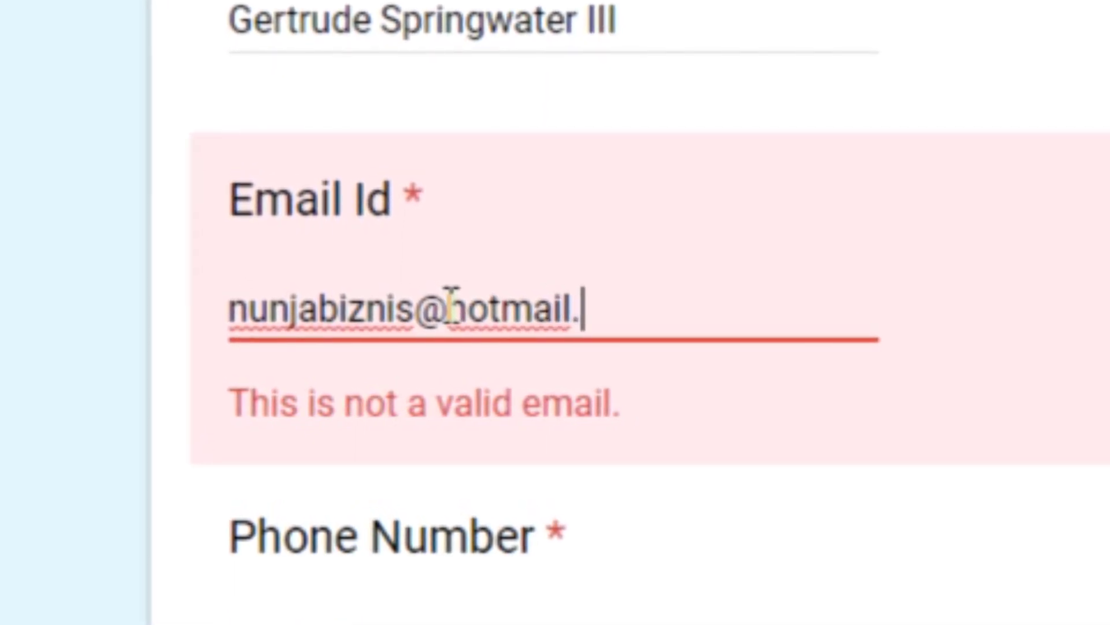
# Step: Fix the mistaken letter in Phone Number and move on to the Address answer
pyautogui.click(476, 337)
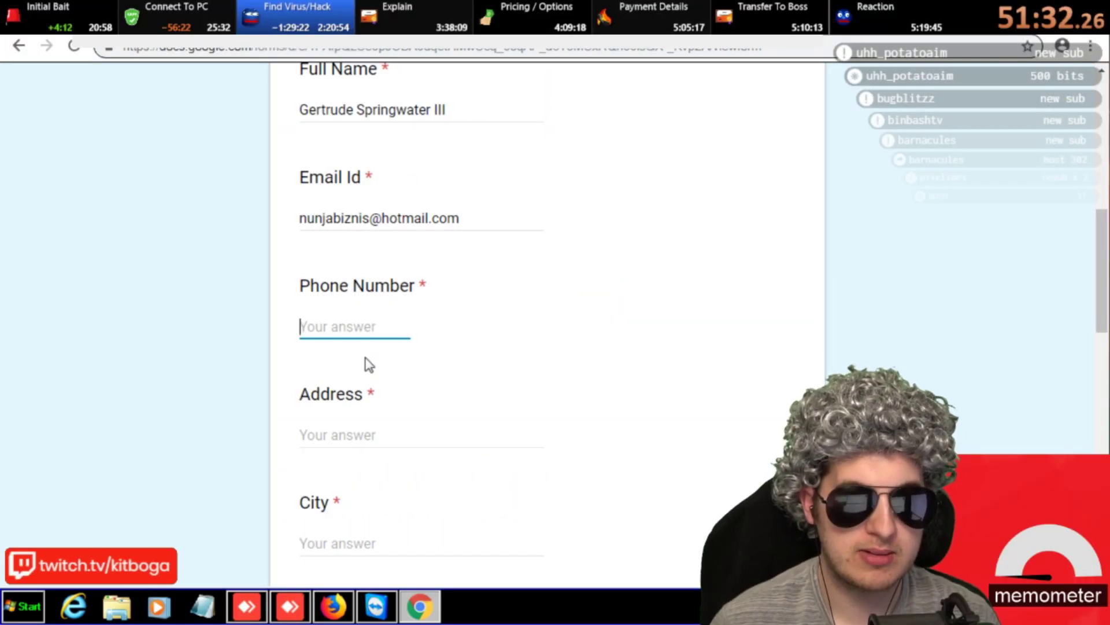
pyautogui.write('a')
pyautogui.press('BackSpace')
pyautogui.write('15')
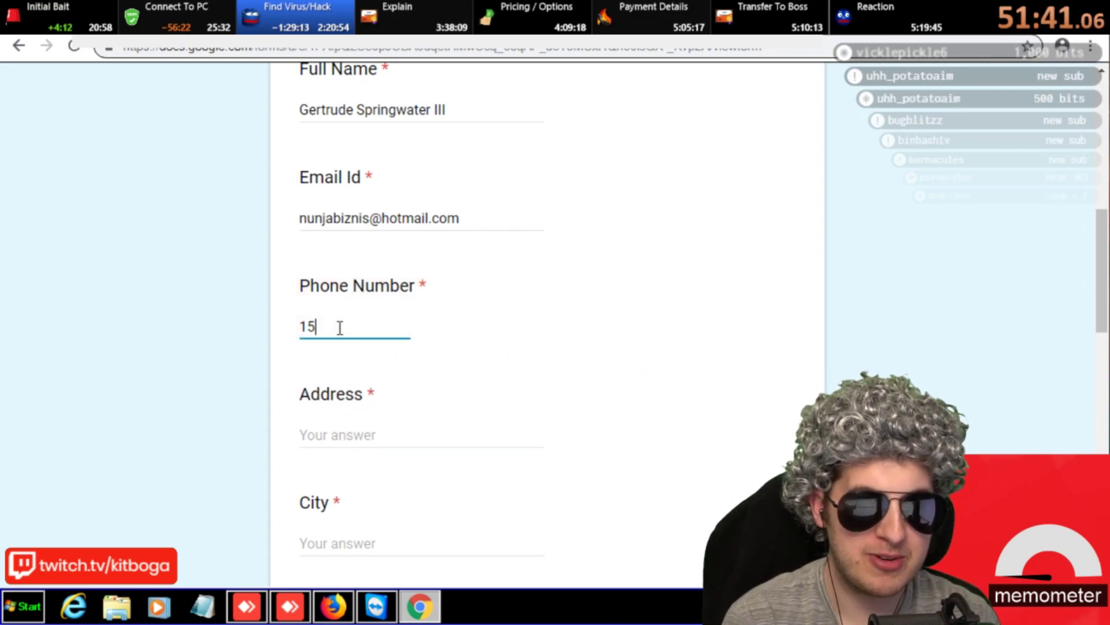
pyautogui.write('025550003')
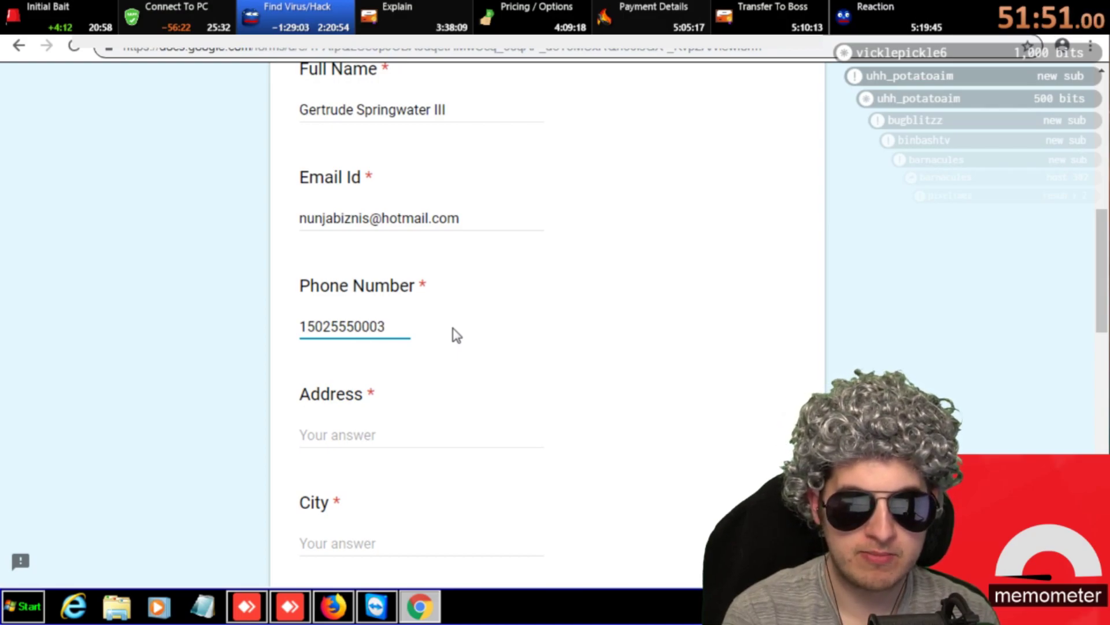
pyautogui.press('Tab')
pyautogui.write('42 Wa')
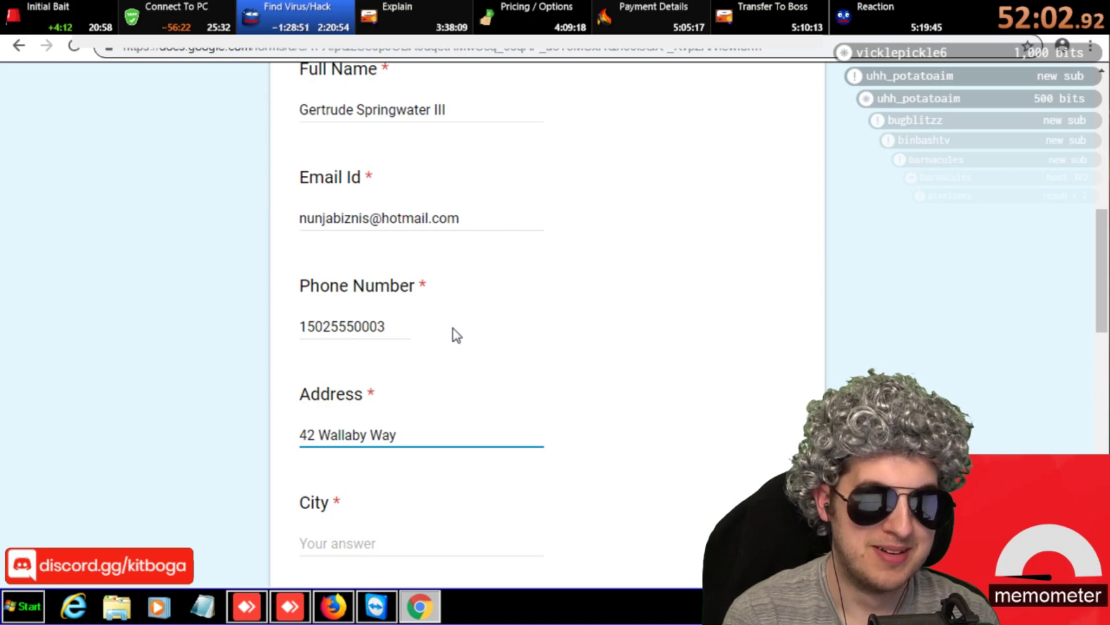
pyautogui.write('y')
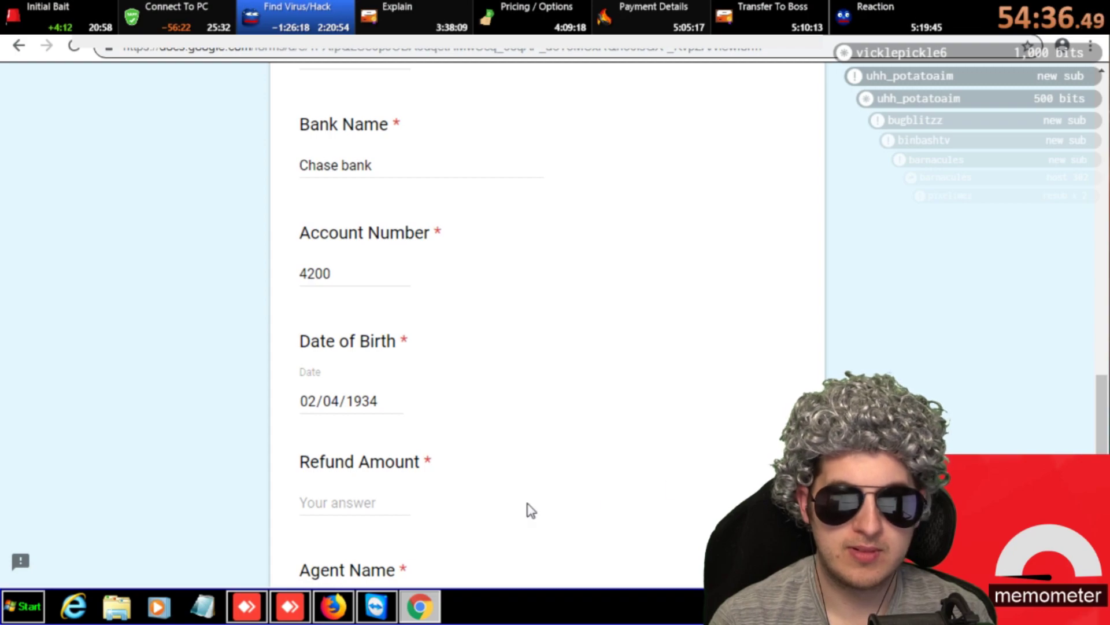
pyautogui.click(332, 508)
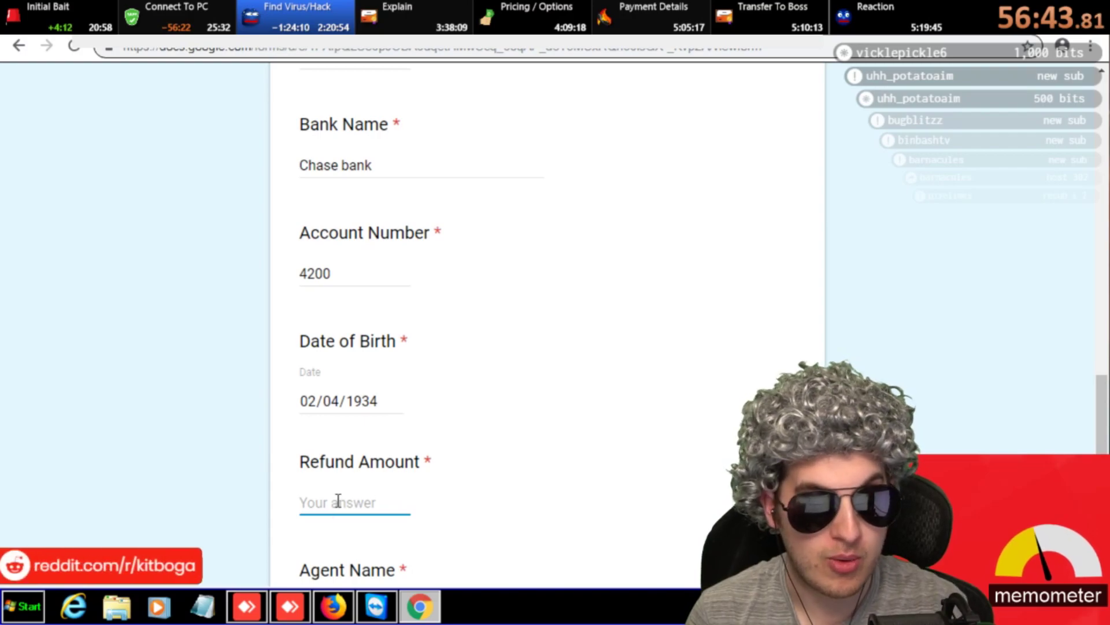
pyautogui.scroll(-3, 339, 507)
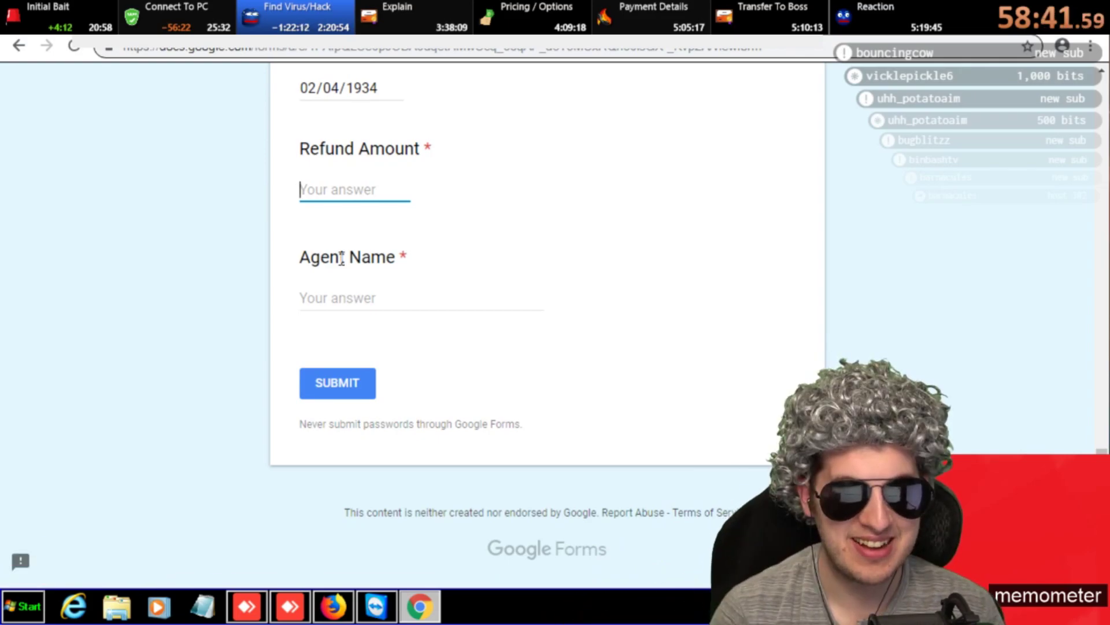
pyautogui.scroll(2, 340, 256)
pyautogui.scroll(3, 342, 260)
pyautogui.scroll(-1, 342, 260)
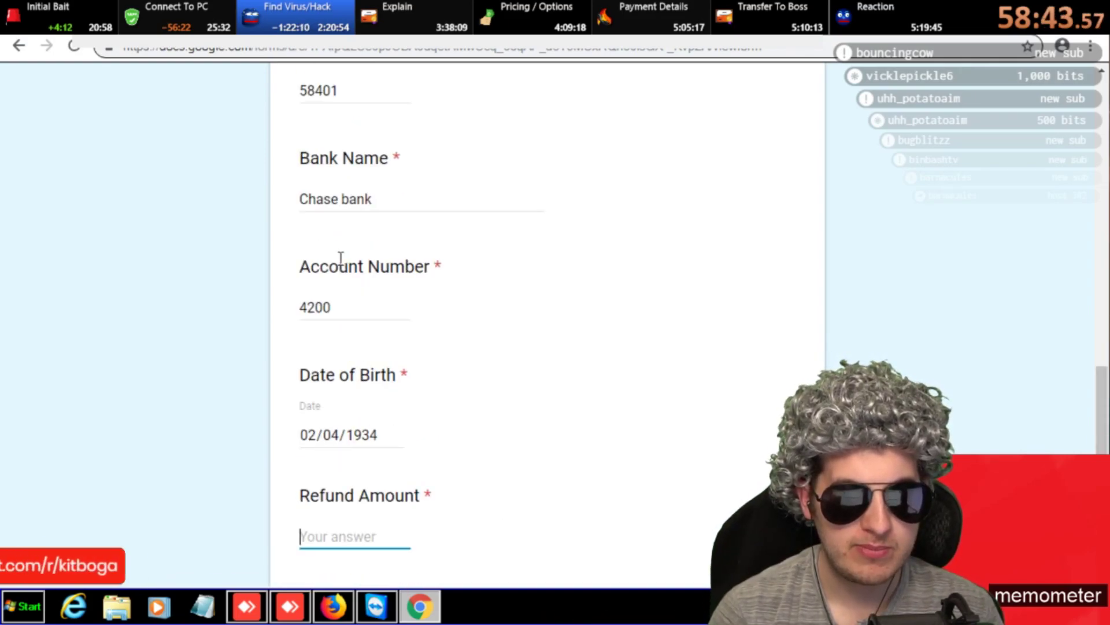
pyautogui.scroll(-1, 341, 260)
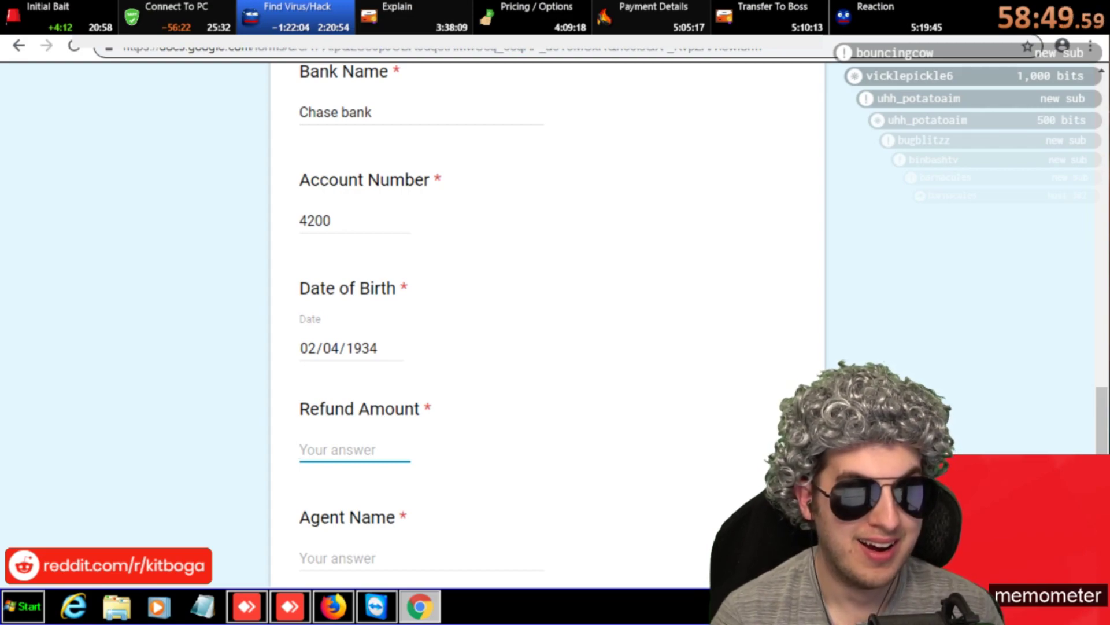
pyautogui.scroll(-3, 341, 260)
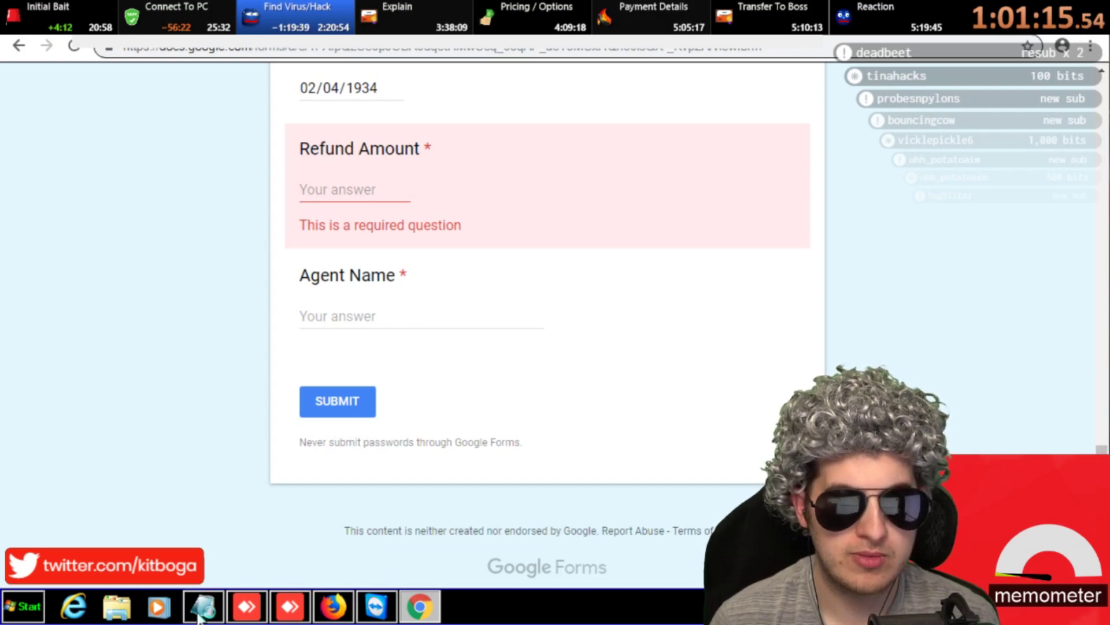
# Step: Leave the refund form for the Chase logon window via the taskbar
pyautogui.click(202, 607)
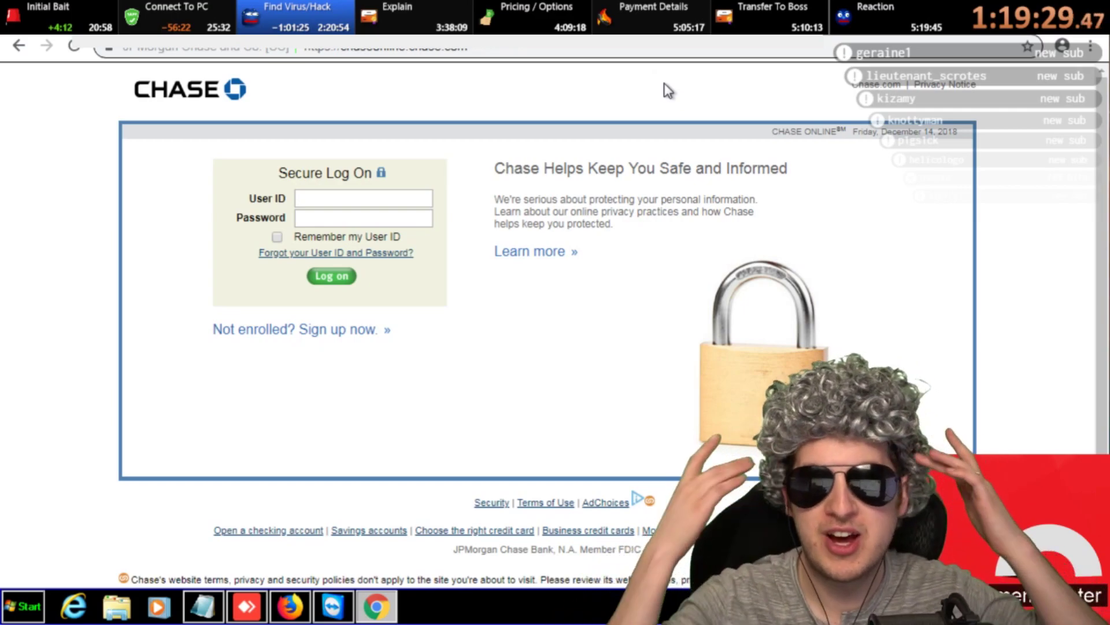
pyautogui.write('ch')
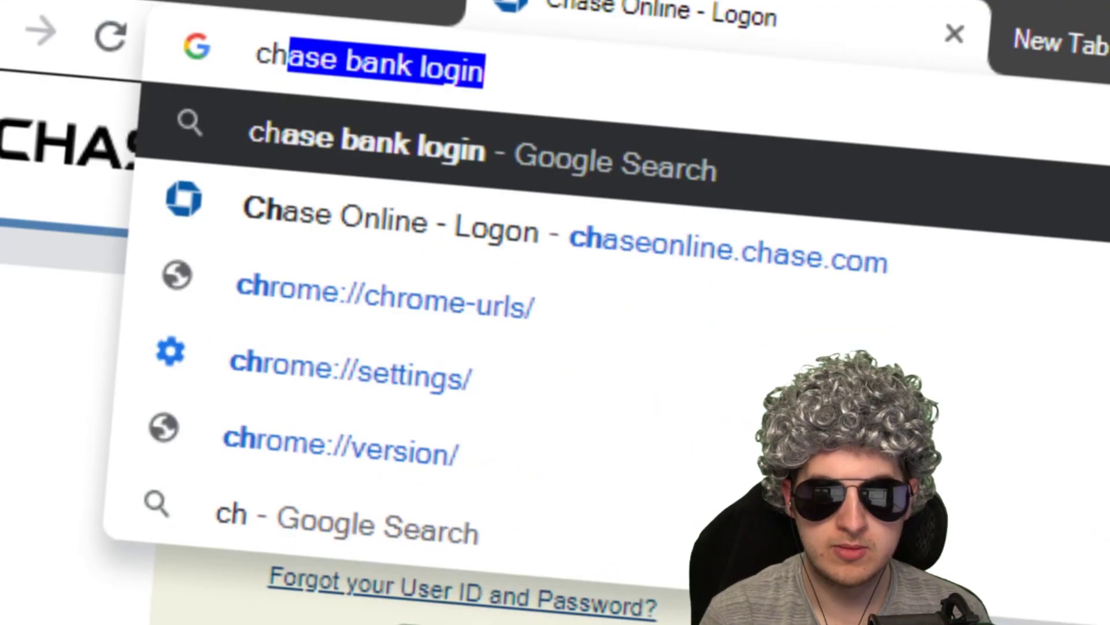
pyautogui.write('ase bank demo ac')
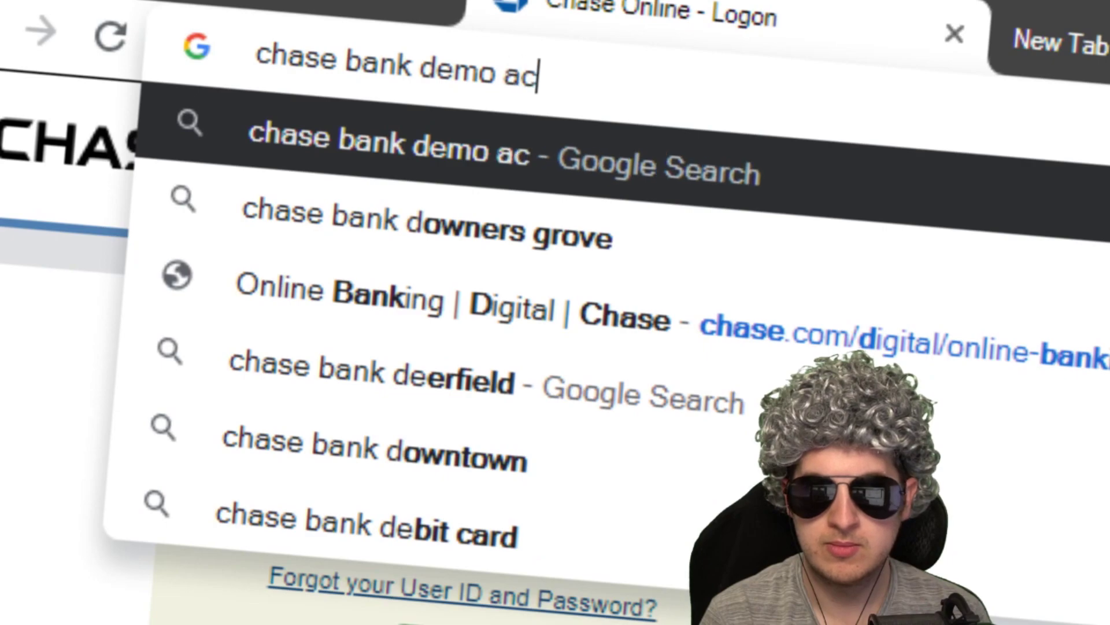
pyautogui.write('count')
# Step: Run the Google search for 'chase bank demo account'
pyautogui.press('Return')
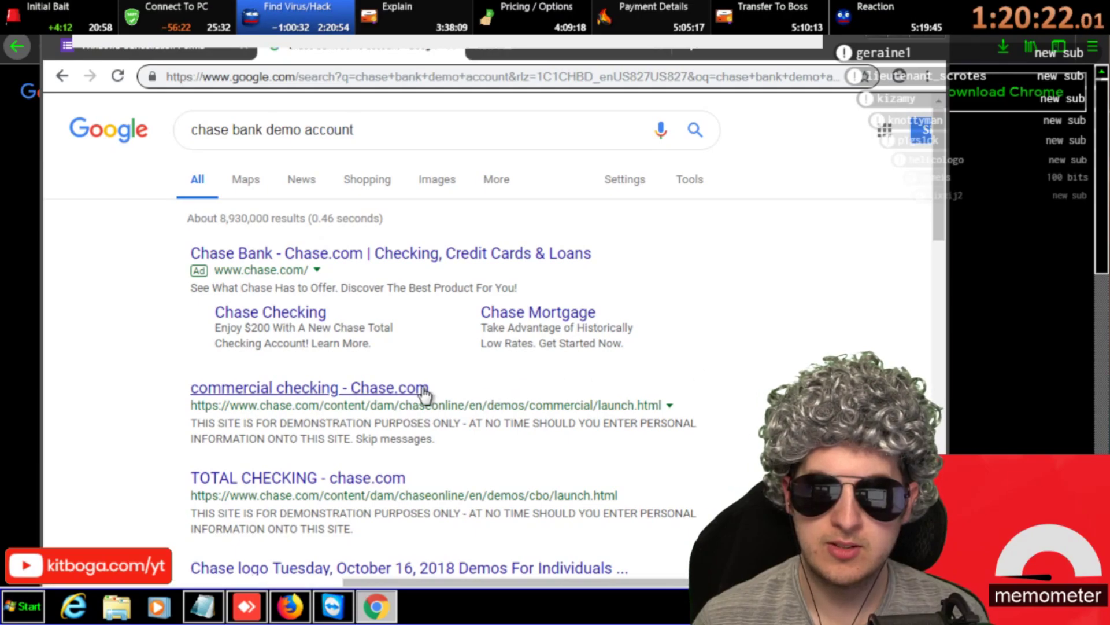
# Step: Open the commercial checking demo, widen the browser window, and bring Chrome back forward
pyautogui.click(404, 388)
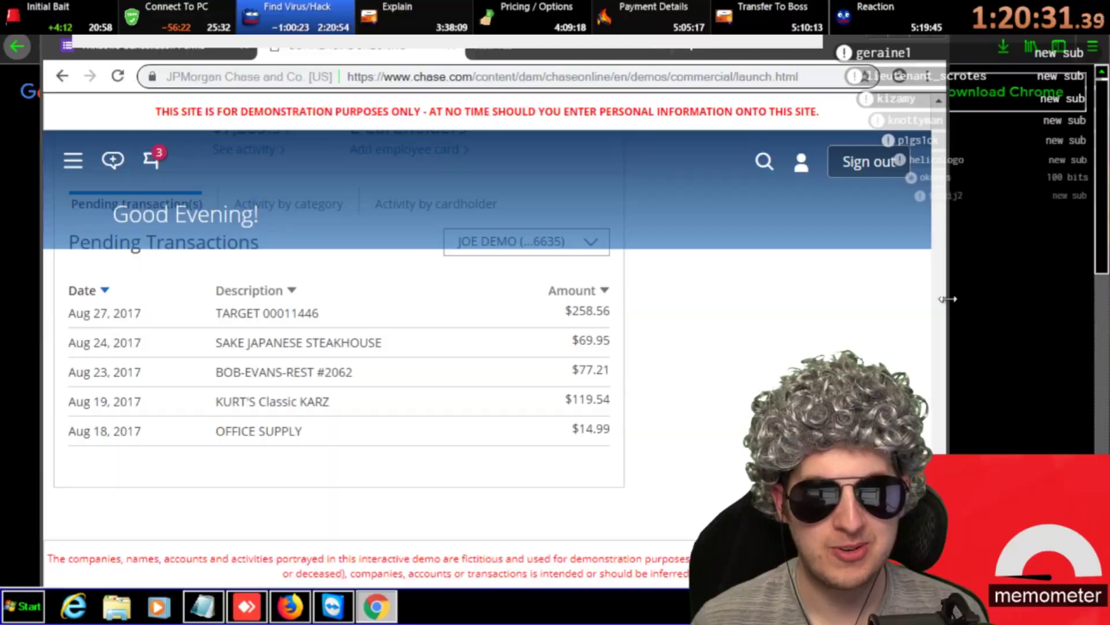
pyautogui.moveTo(947, 299); pyautogui.dragTo(1102, 312)
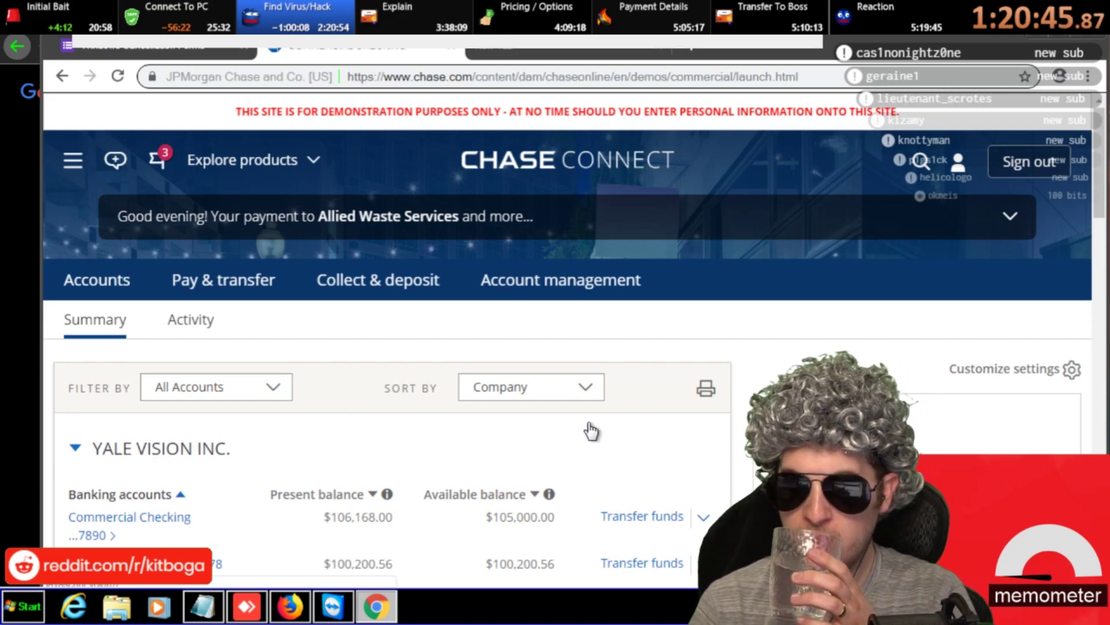
pyautogui.scroll(-2, 591, 431)
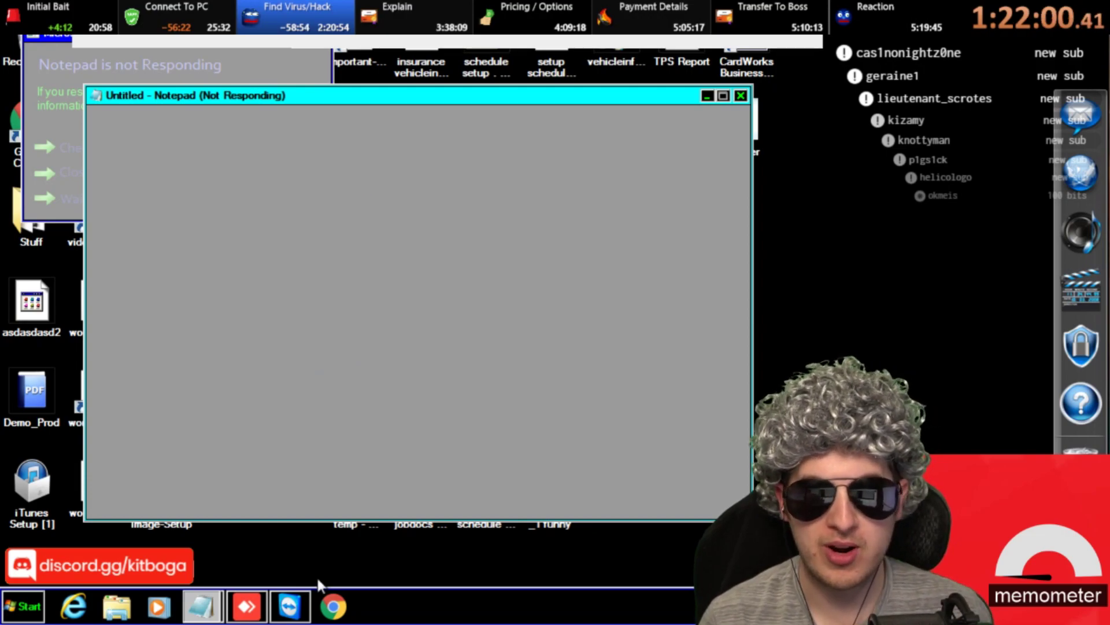
pyautogui.click(341, 612)
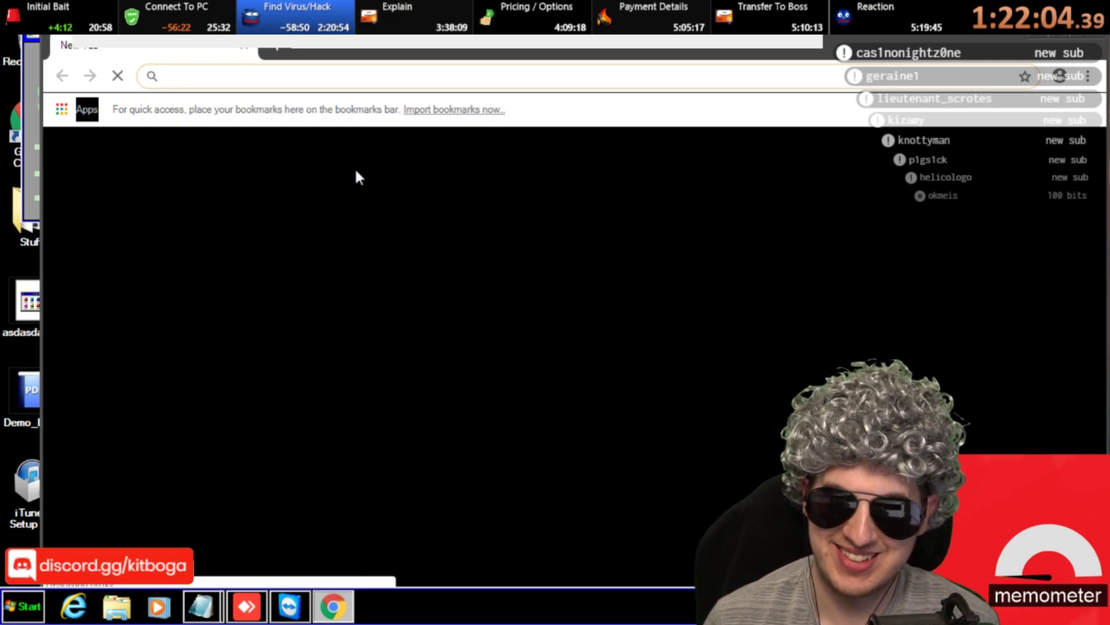
# Step: Search 'chase bank login', open the Chase.com result and bring up its sign-in box
pyautogui.press('BackSpace')
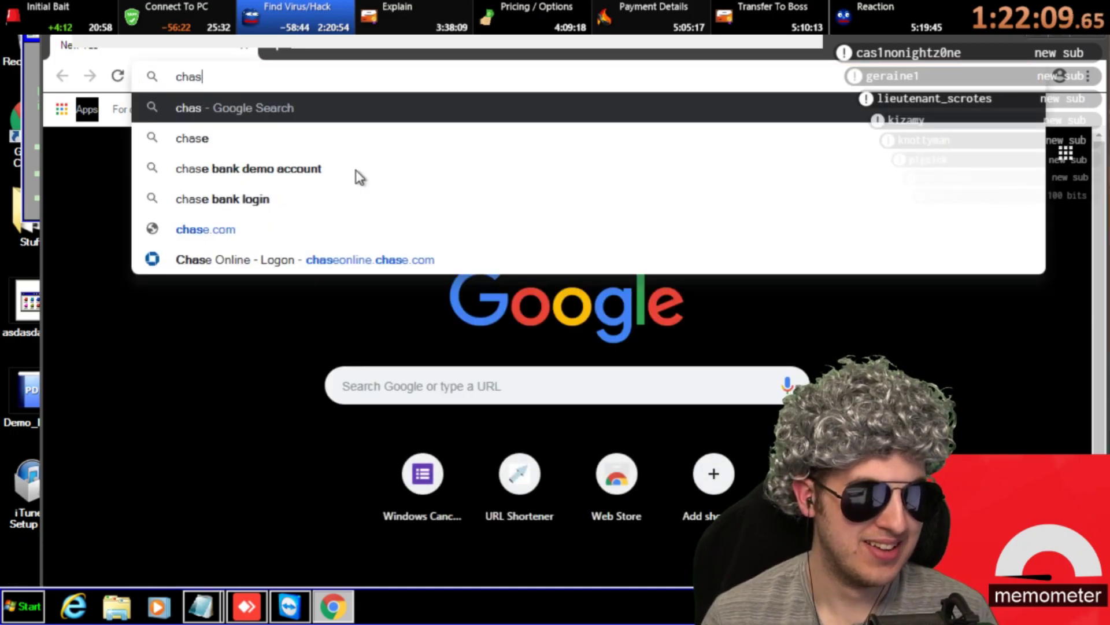
pyautogui.write('e bank login')
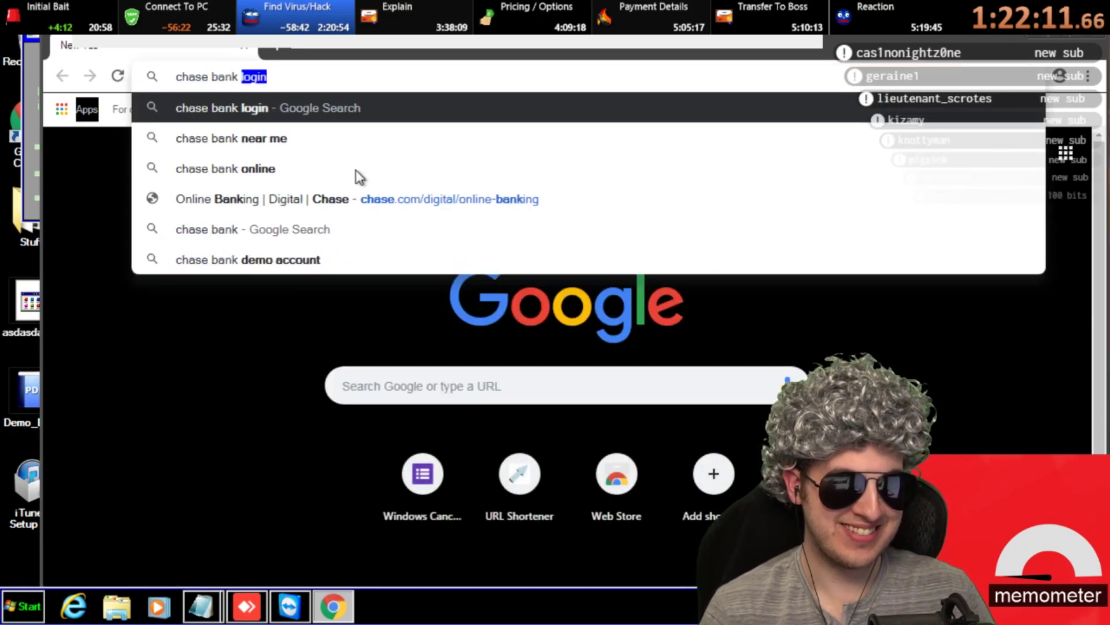
pyautogui.press('Return')
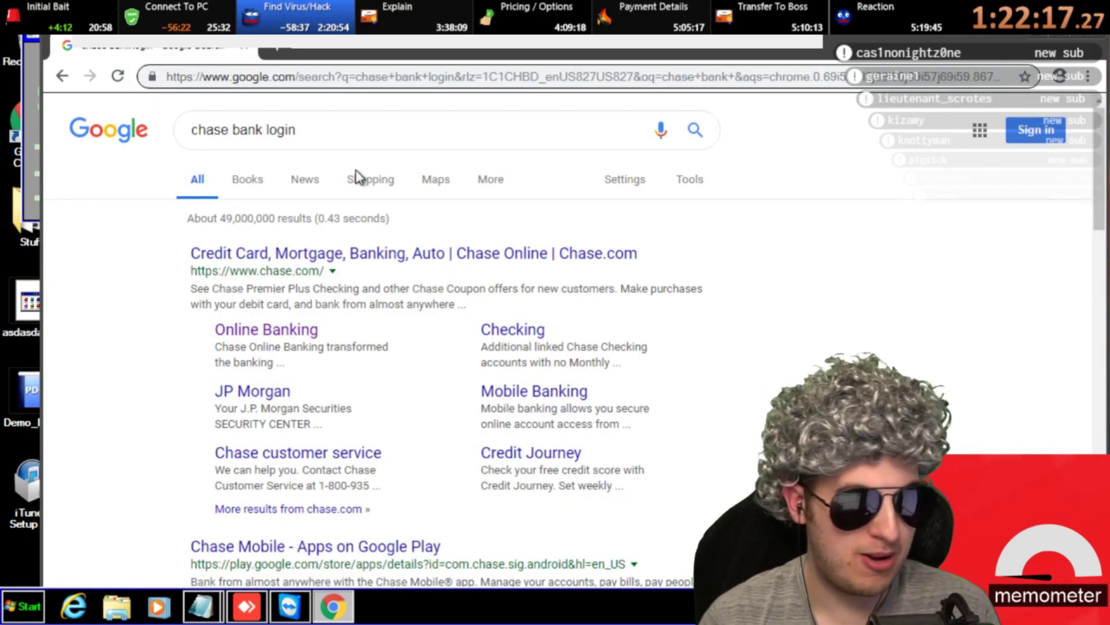
pyautogui.click(314, 253)
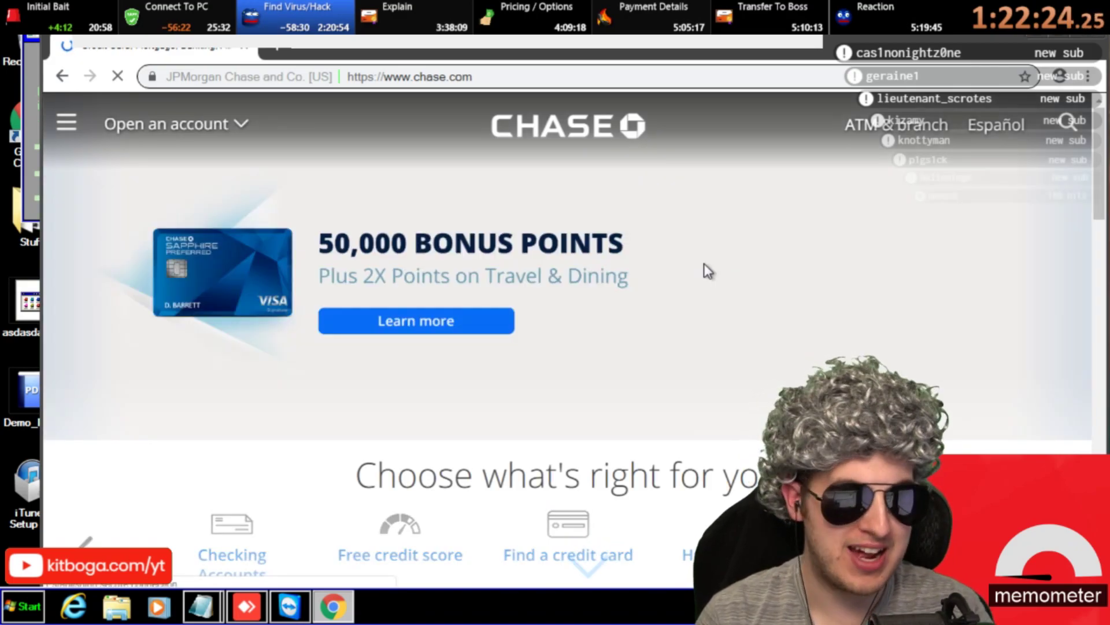
pyautogui.click(900, 232)
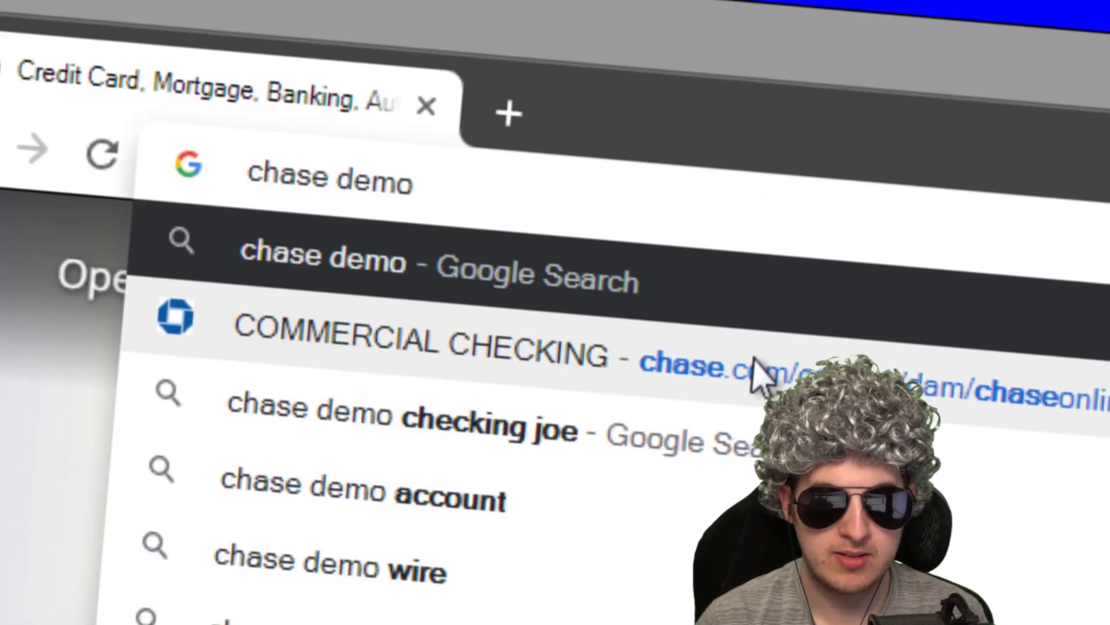
# Step: Open the Commercial Checking demo page, then select the current web address for replacement
pyautogui.click(755, 365)
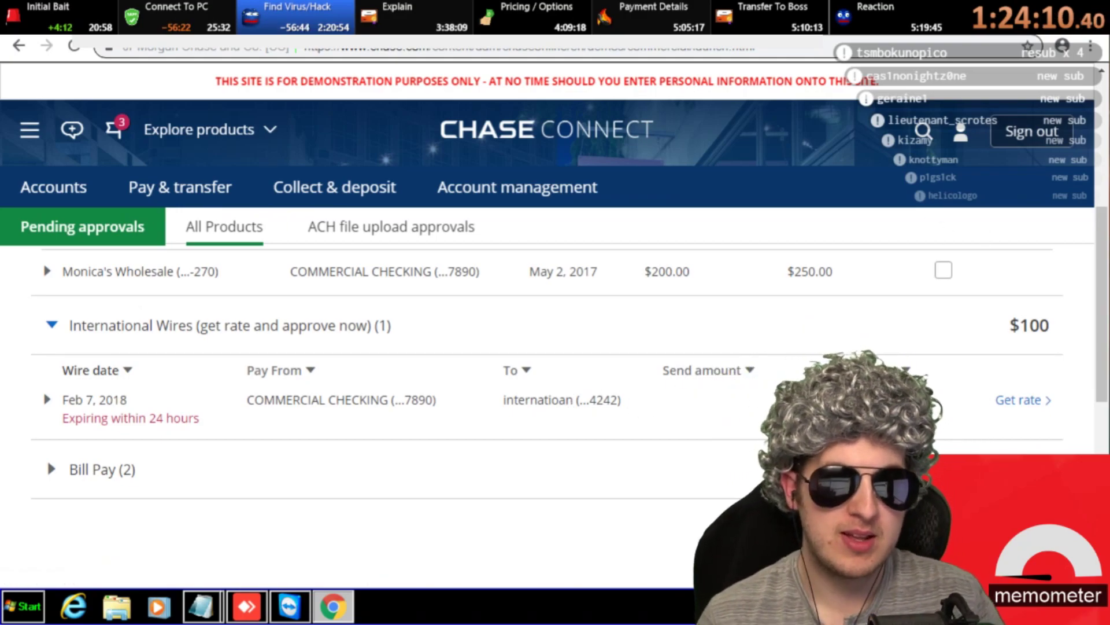
pyautogui.click(778, 51)
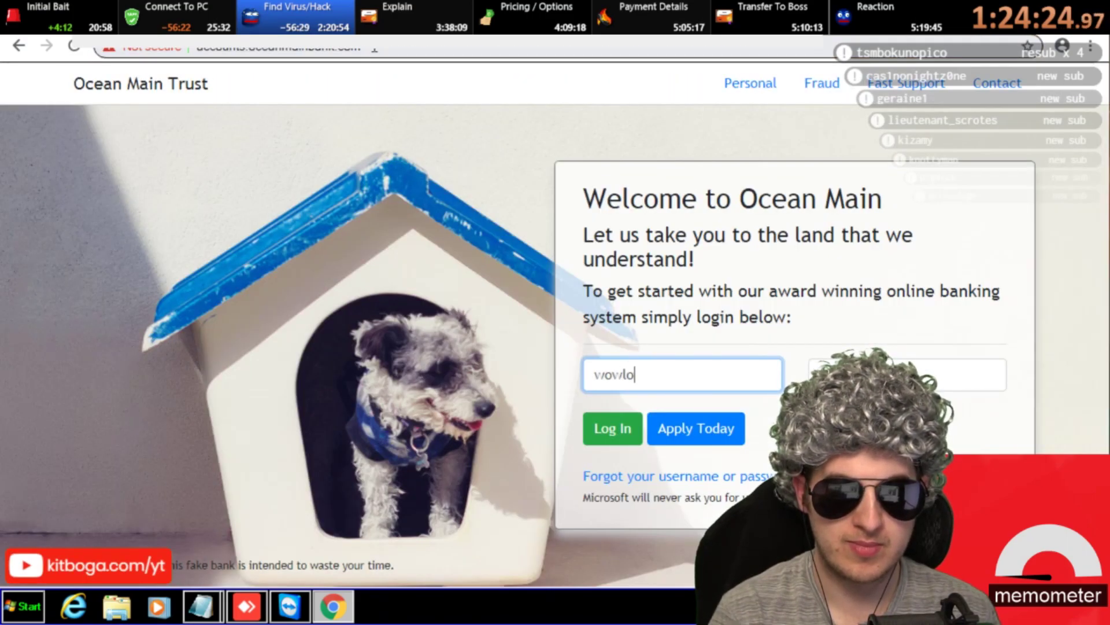
# Step: Submit the entered username to log in to Ocean Main Trust
pyautogui.press('Return')
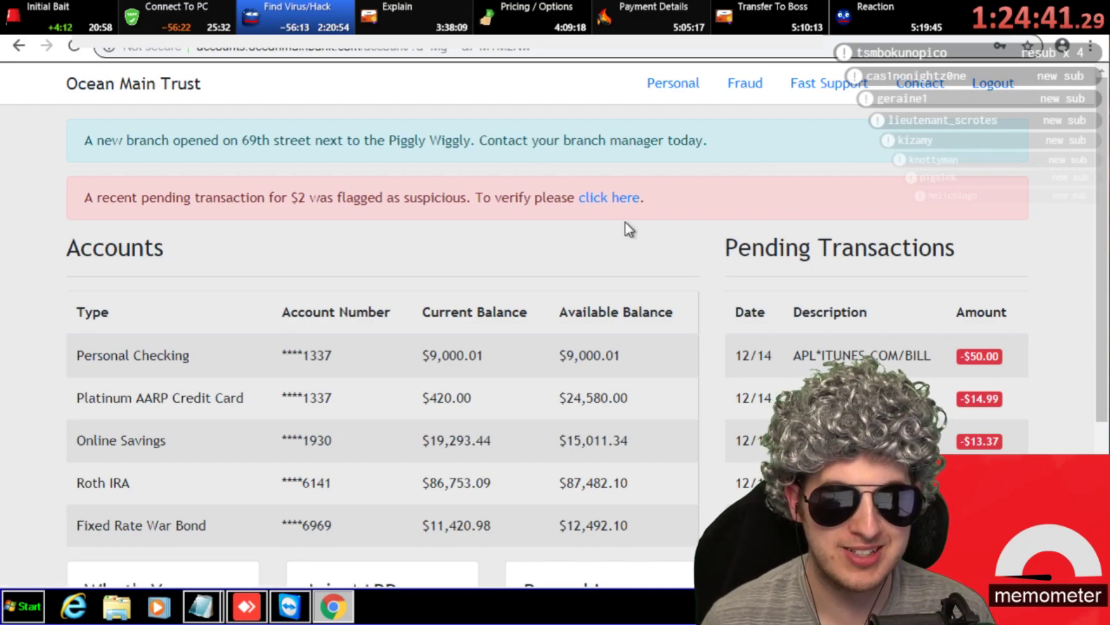
pyautogui.scroll(-1, 638, 279)
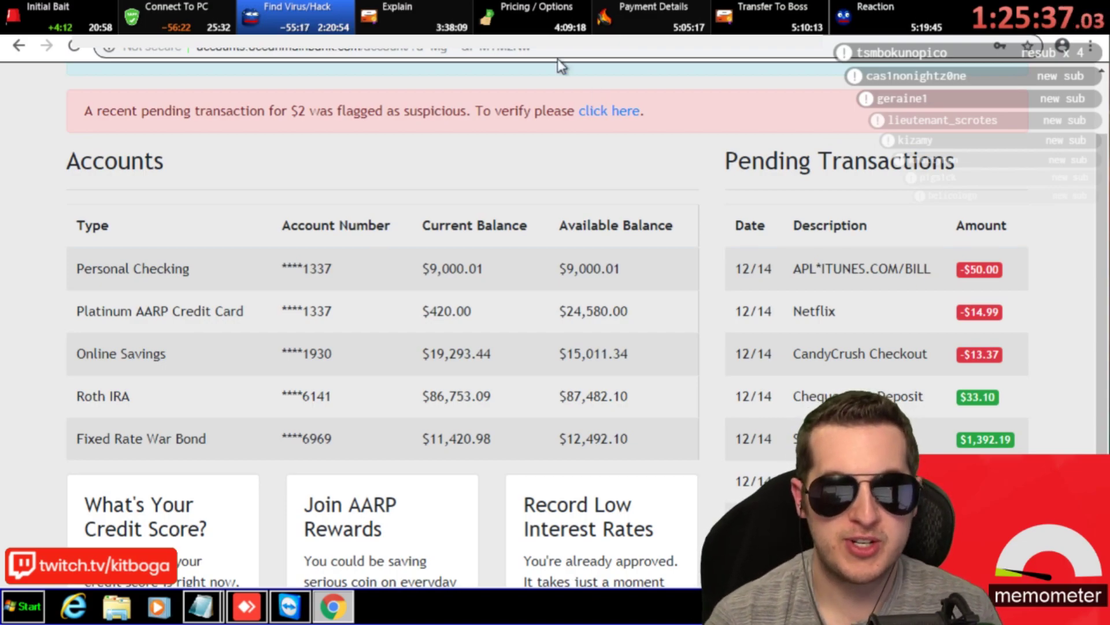
pyautogui.click(364, 47)
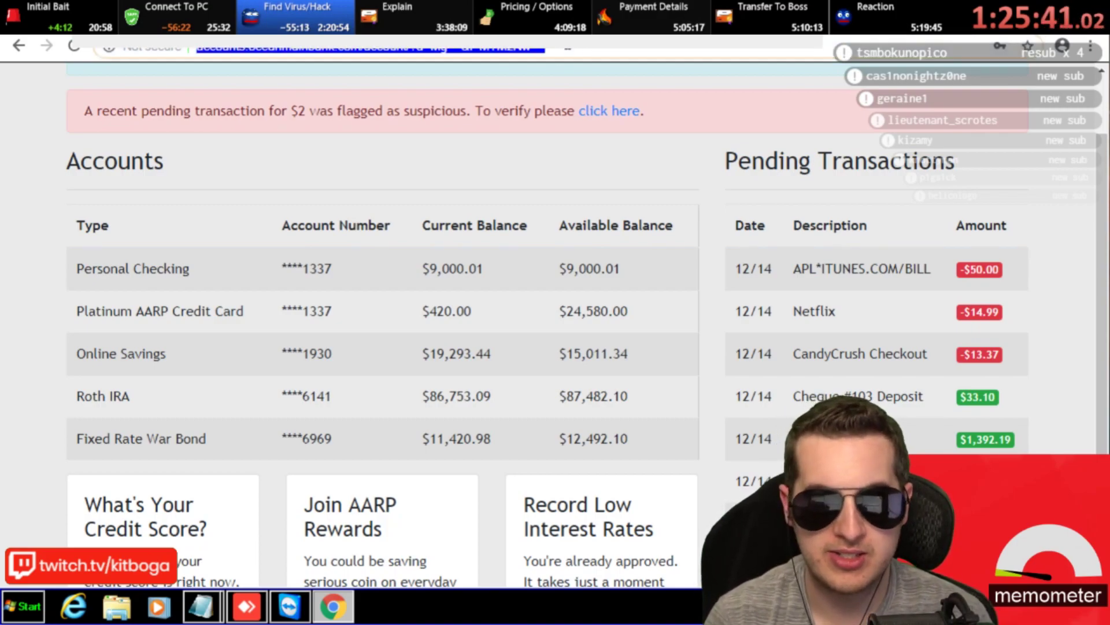
pyautogui.press('BackSpace')
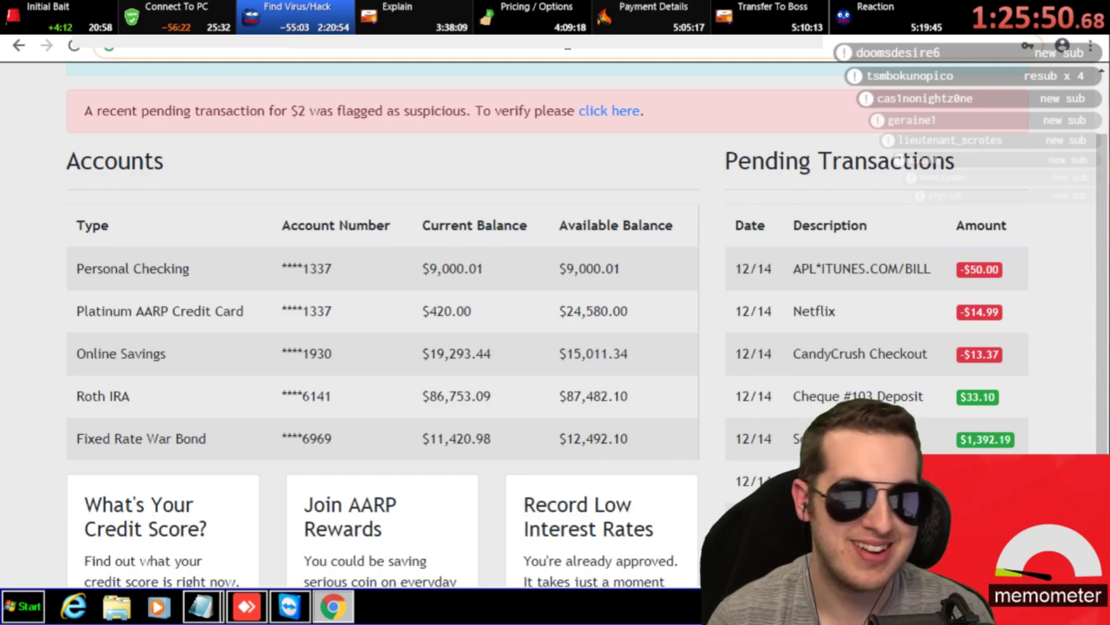
pyautogui.write('chase')
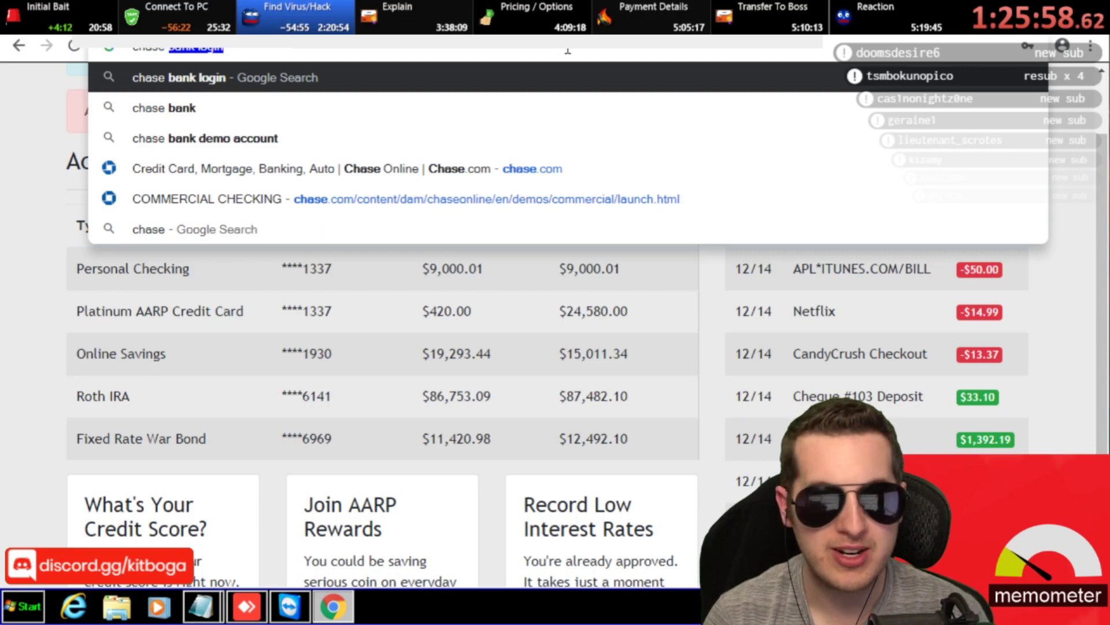
pyautogui.press('Return')
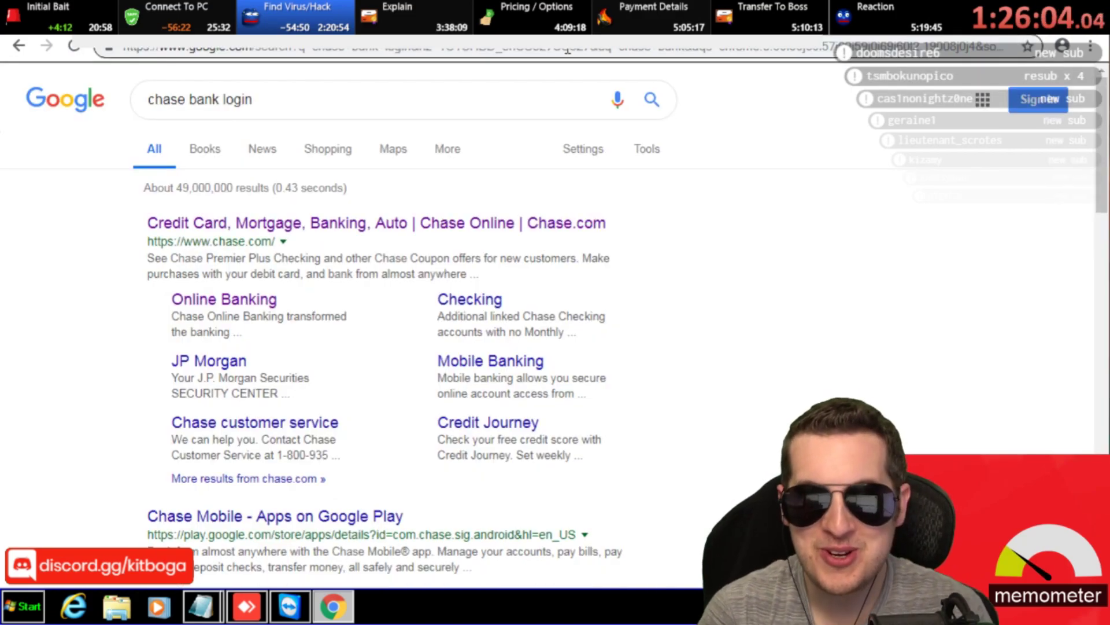
pyautogui.click(322, 227)
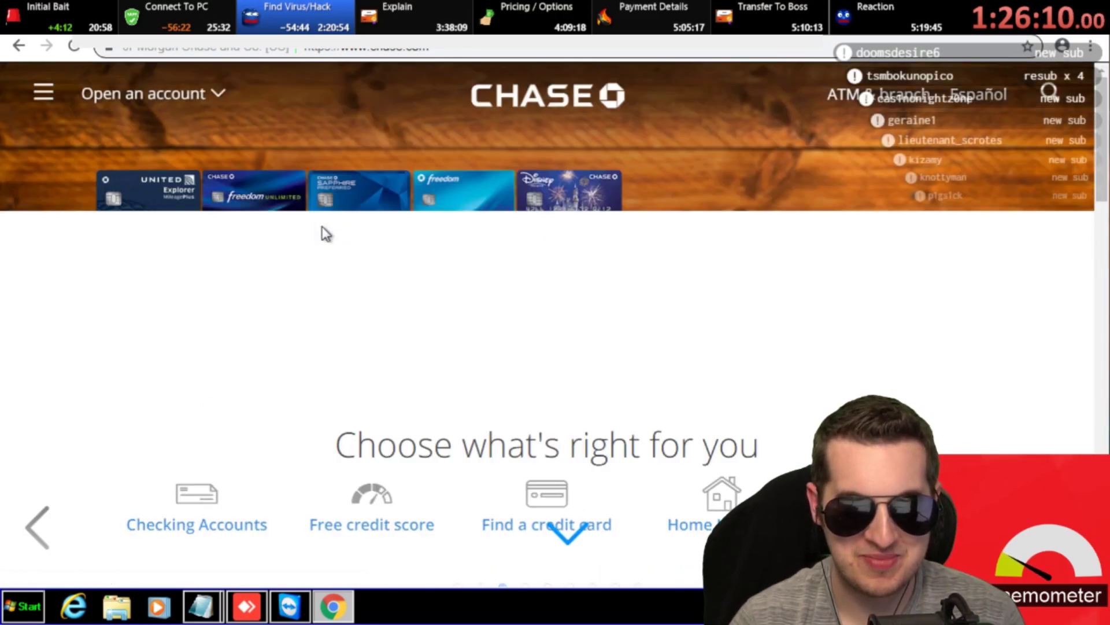
pyautogui.scroll(-1, 391, 171)
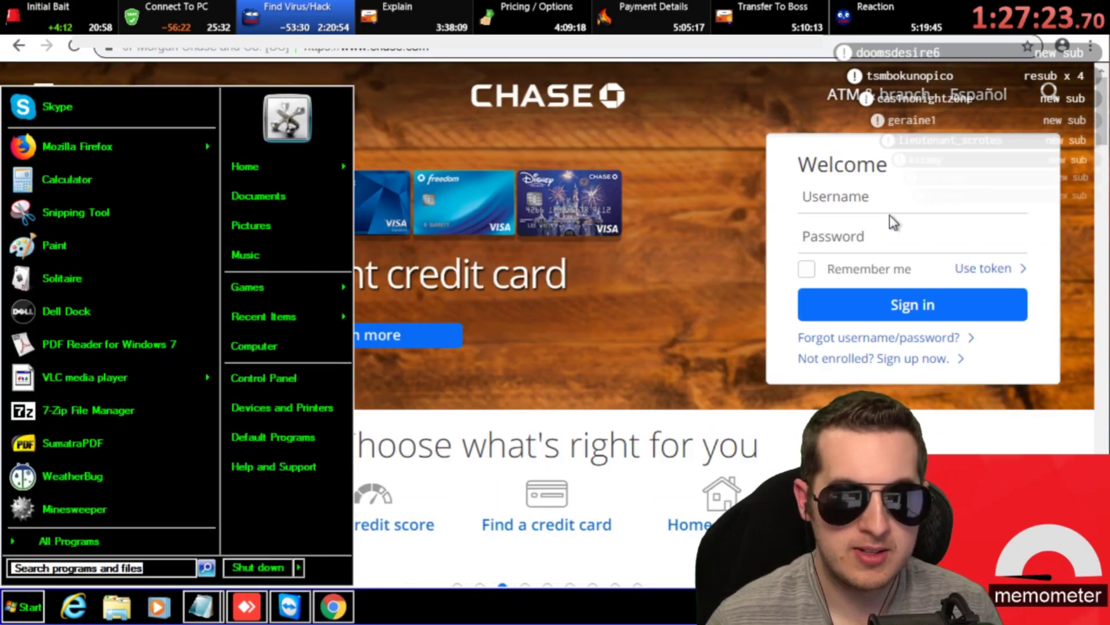
pyautogui.write('www.anydesk.com')
pyautogui.press('Return')
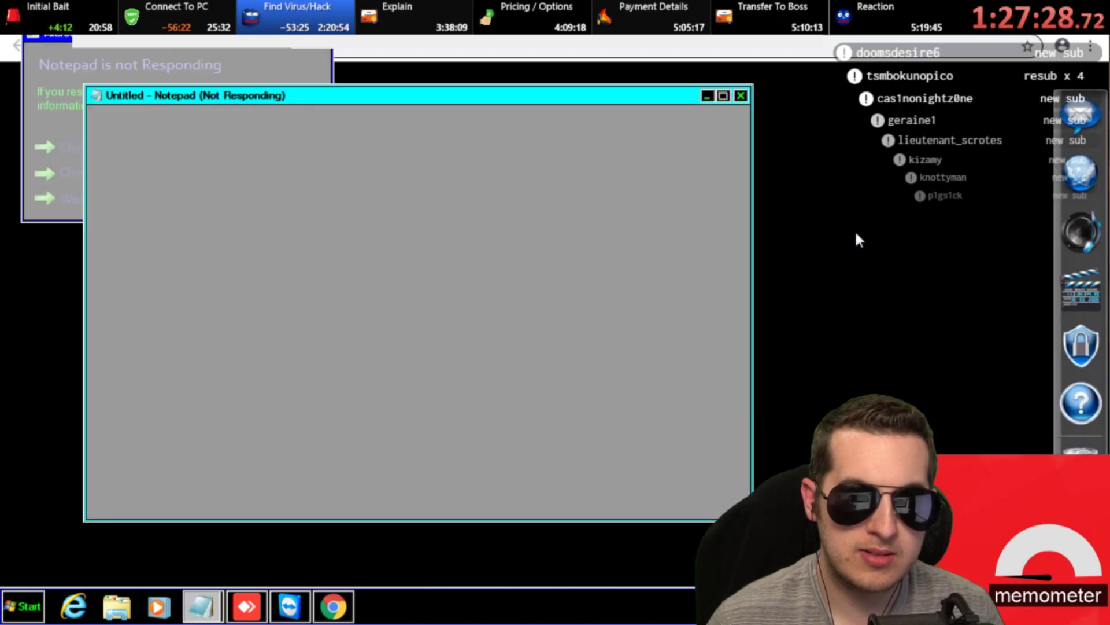
pyautogui.press('super+r')
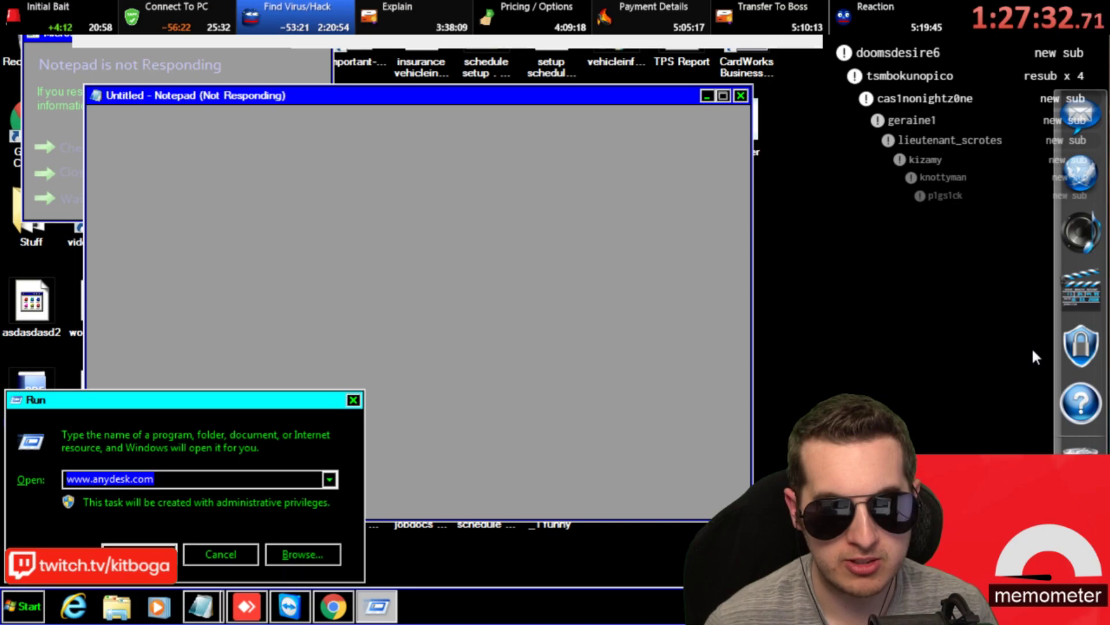
pyautogui.press('BackSpace')
pyautogui.press('Escape')
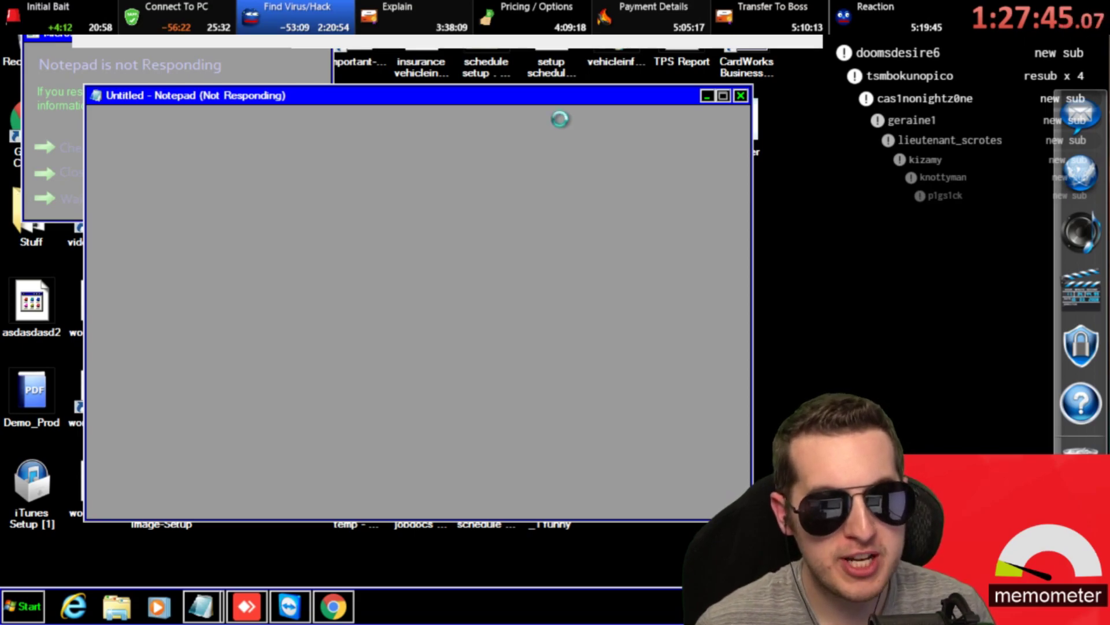
# Step: Let the frozen Notepad recover, then bring up the Start menu and Ctrl+Alt+Del security screen
pyautogui.click(740, 96)
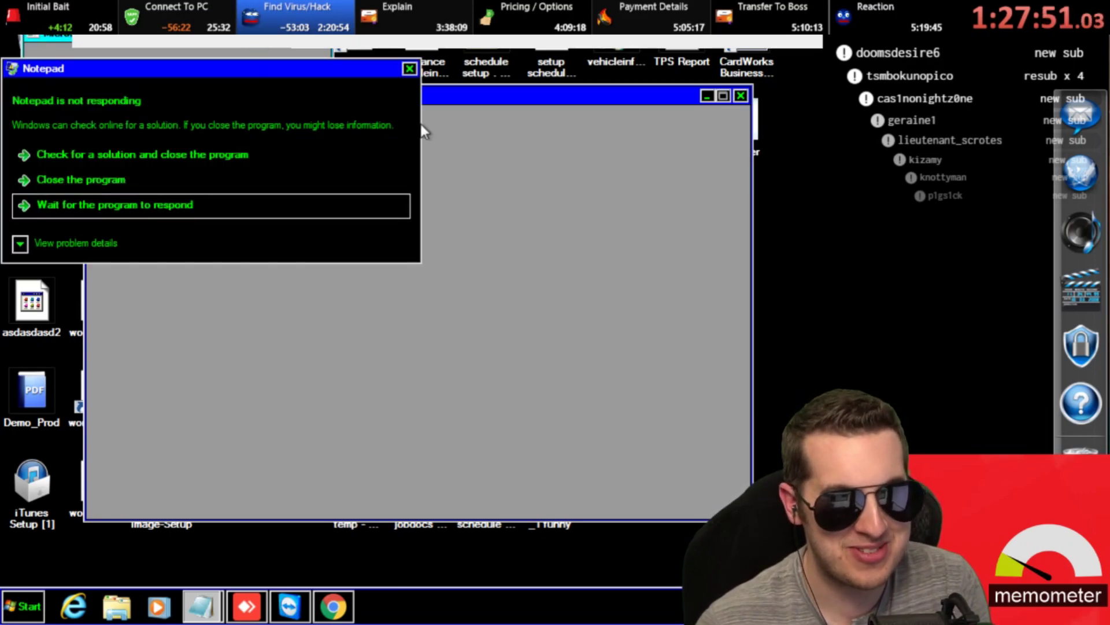
pyautogui.click(408, 69)
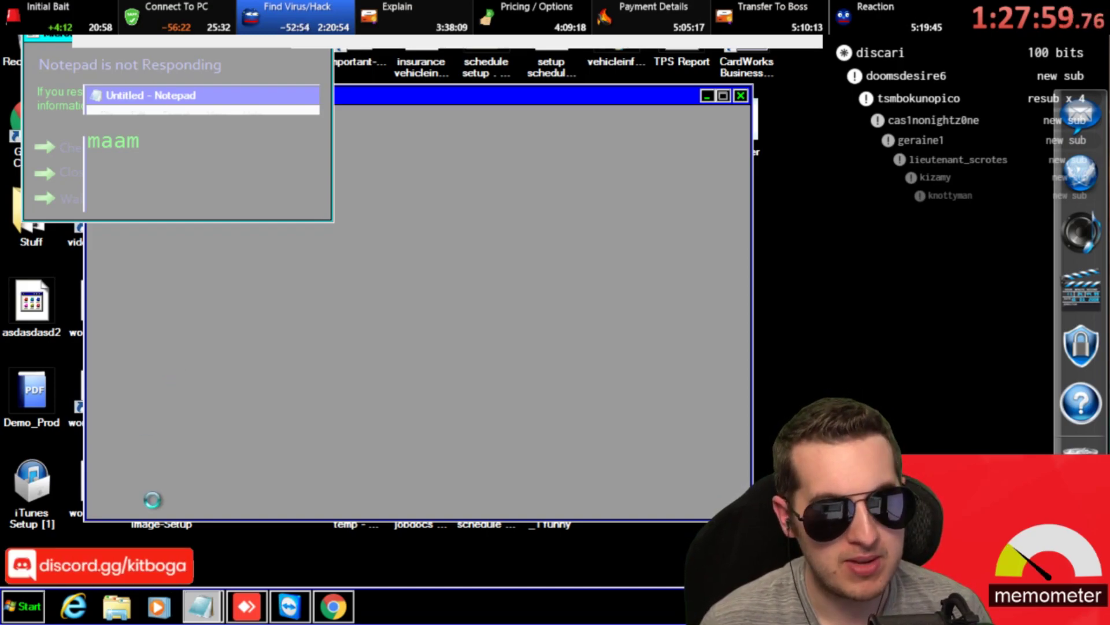
pyautogui.click(35, 607)
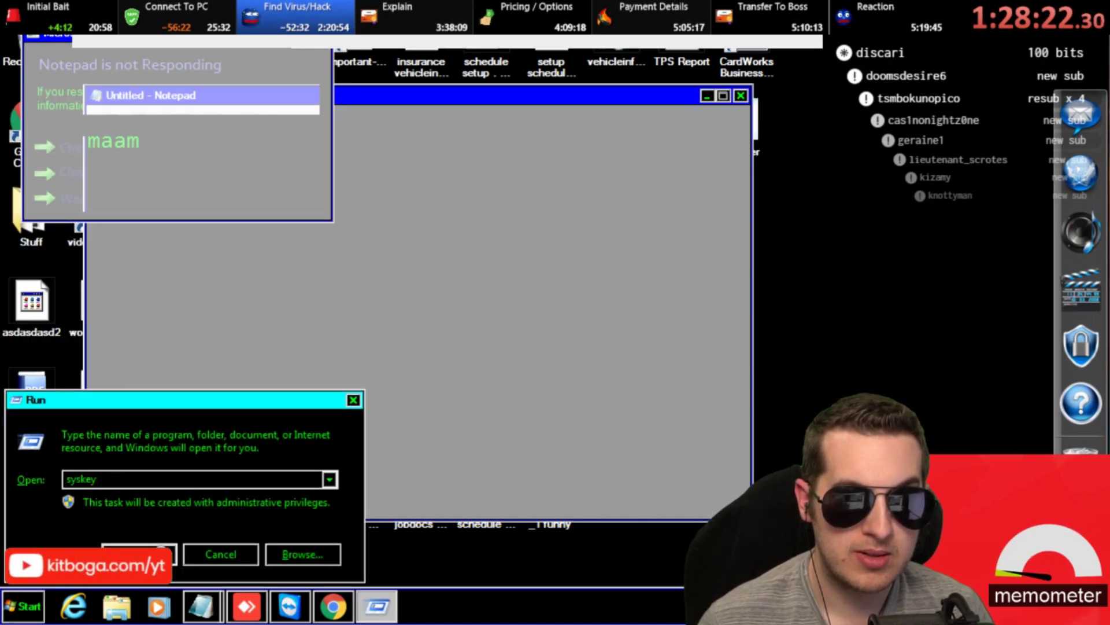
pyautogui.hotkey('ctrl', 'alt', 'Delete')
# Step: Launch Task Manager, review the running processes, close it and submit syskey
pyautogui.click(547, 415)
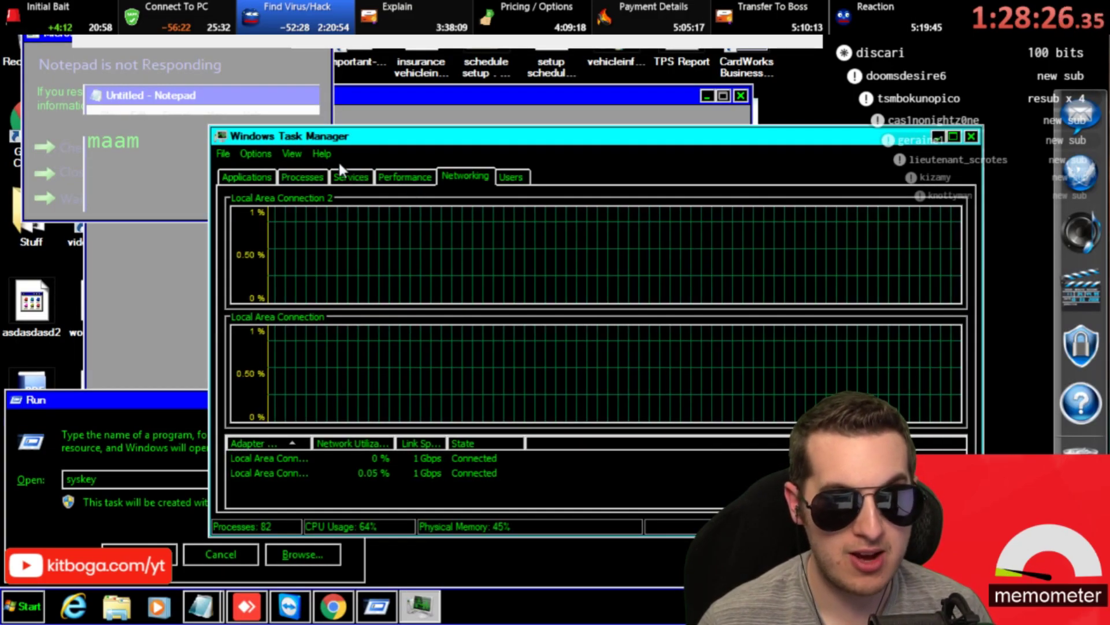
pyautogui.click(305, 175)
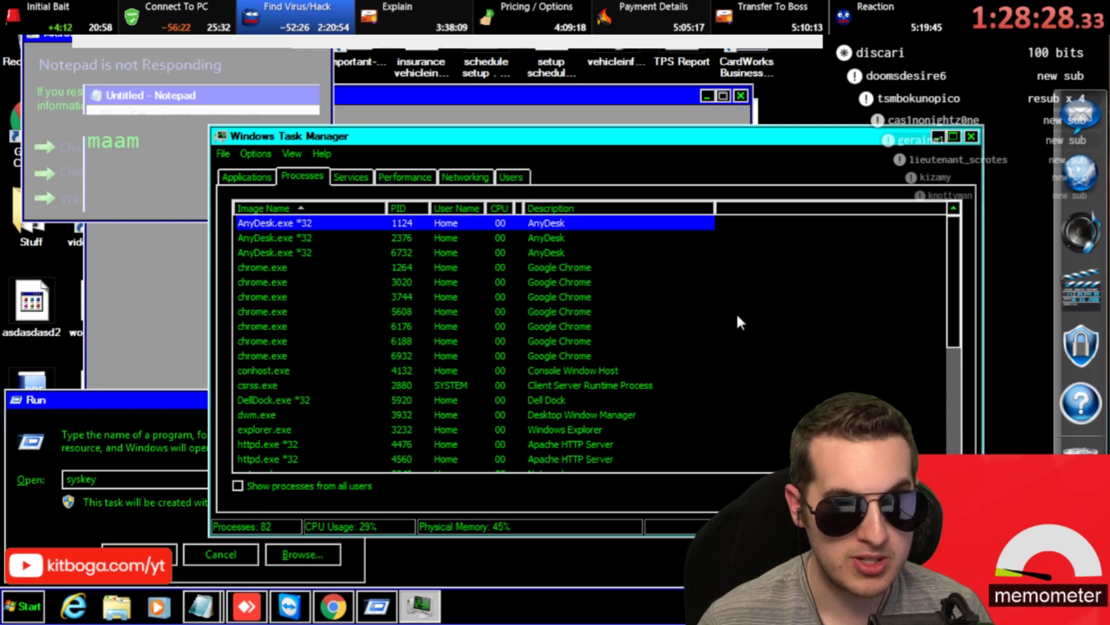
pyautogui.click(971, 138)
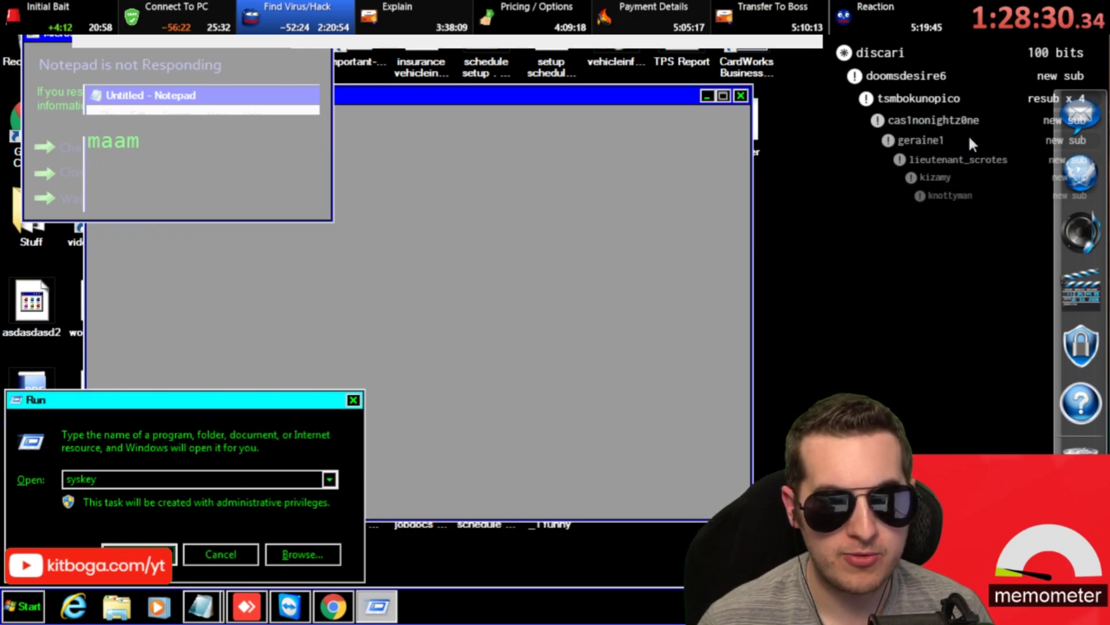
pyautogui.press('Return')
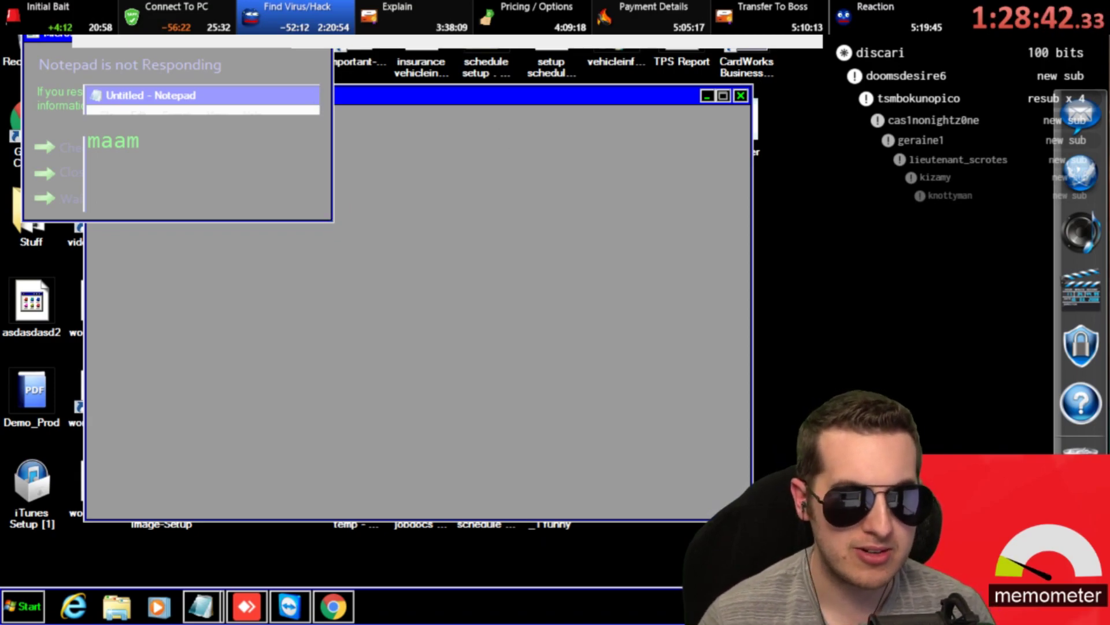
pyautogui.click(24, 607)
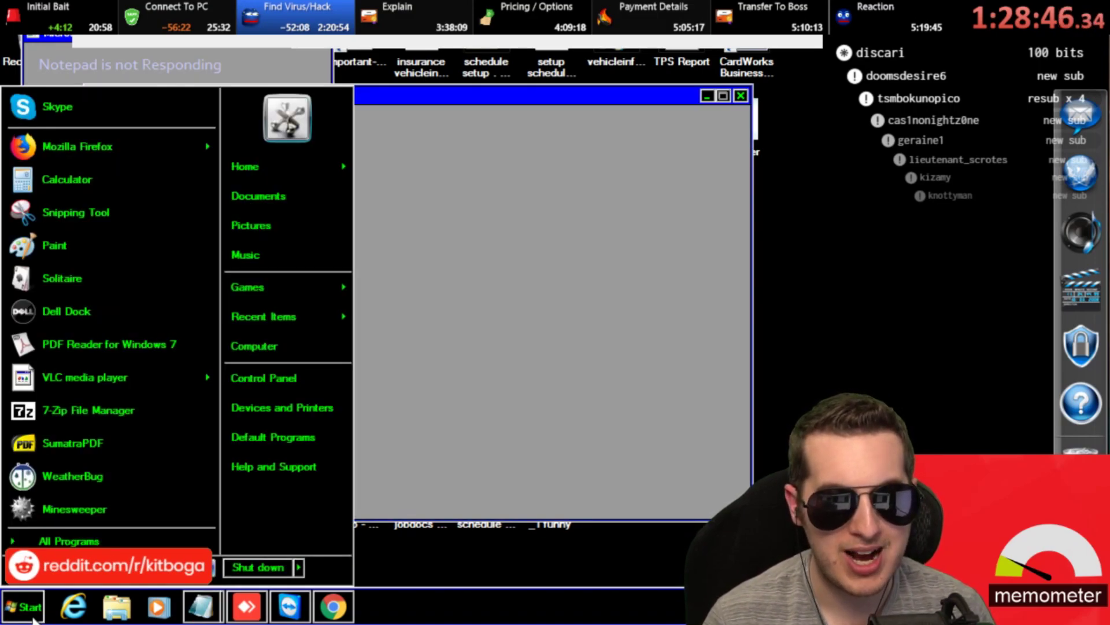
pyautogui.click(575, 380)
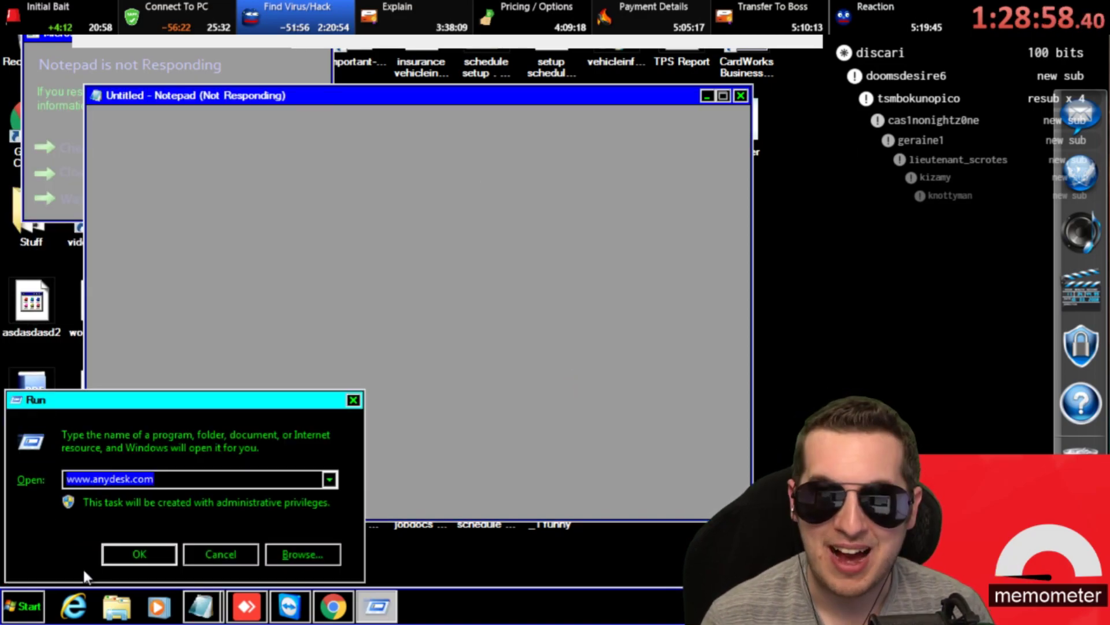
pyautogui.press('BackSpace')
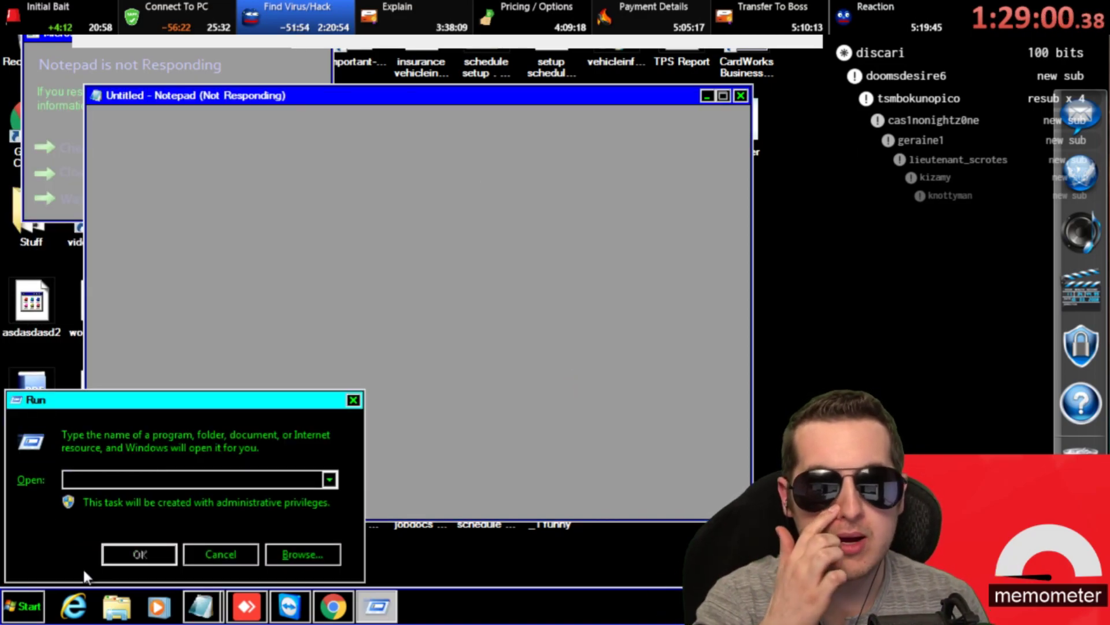
pyautogui.write('syskey')
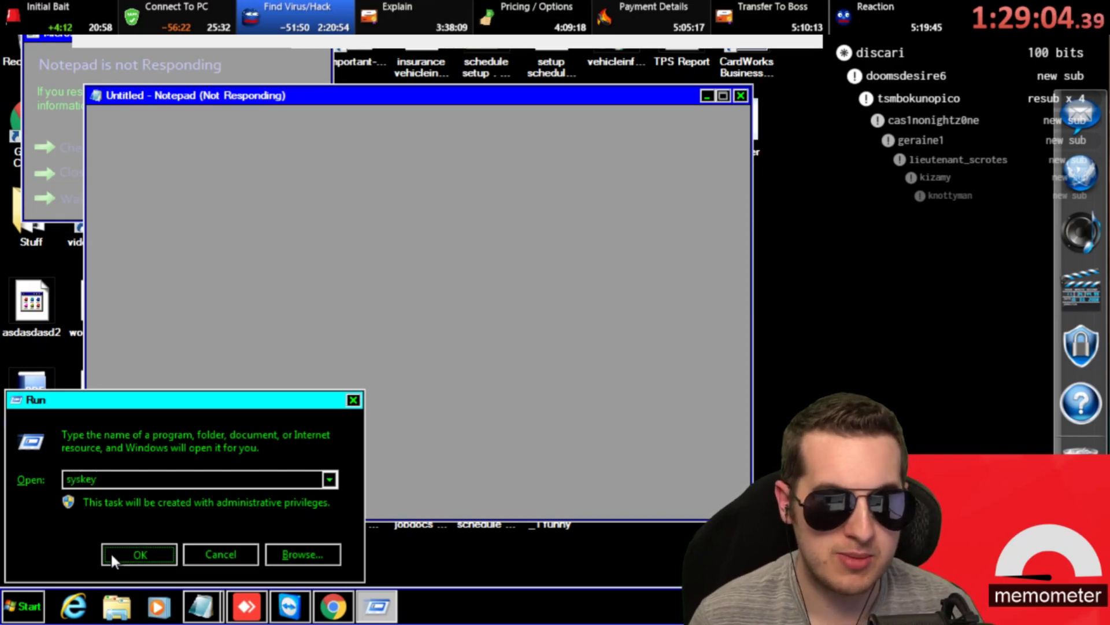
pyautogui.click(113, 558)
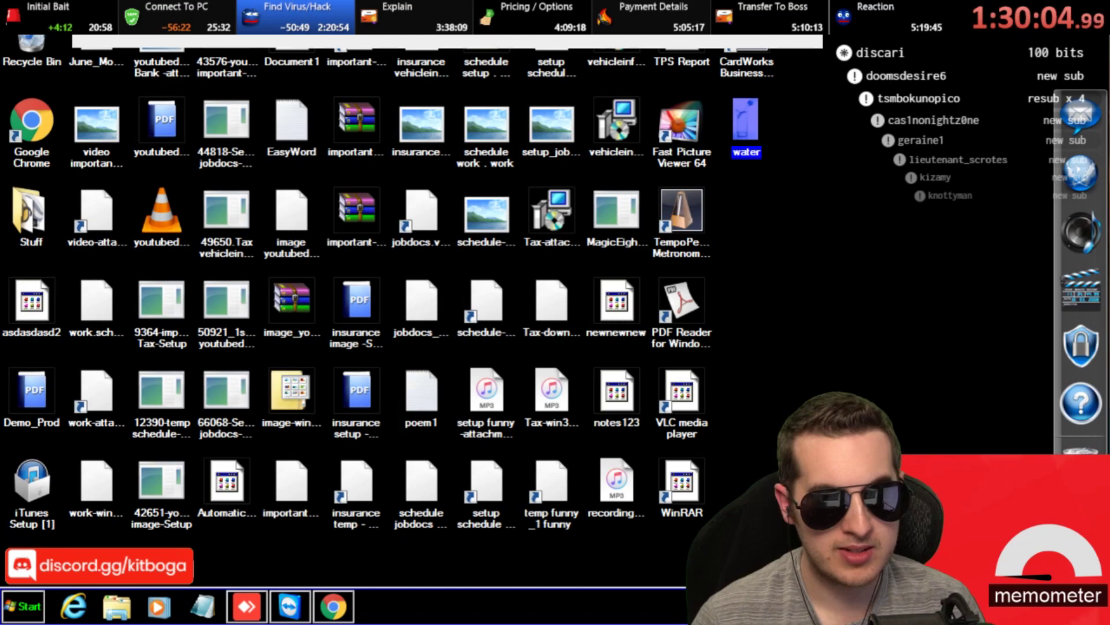